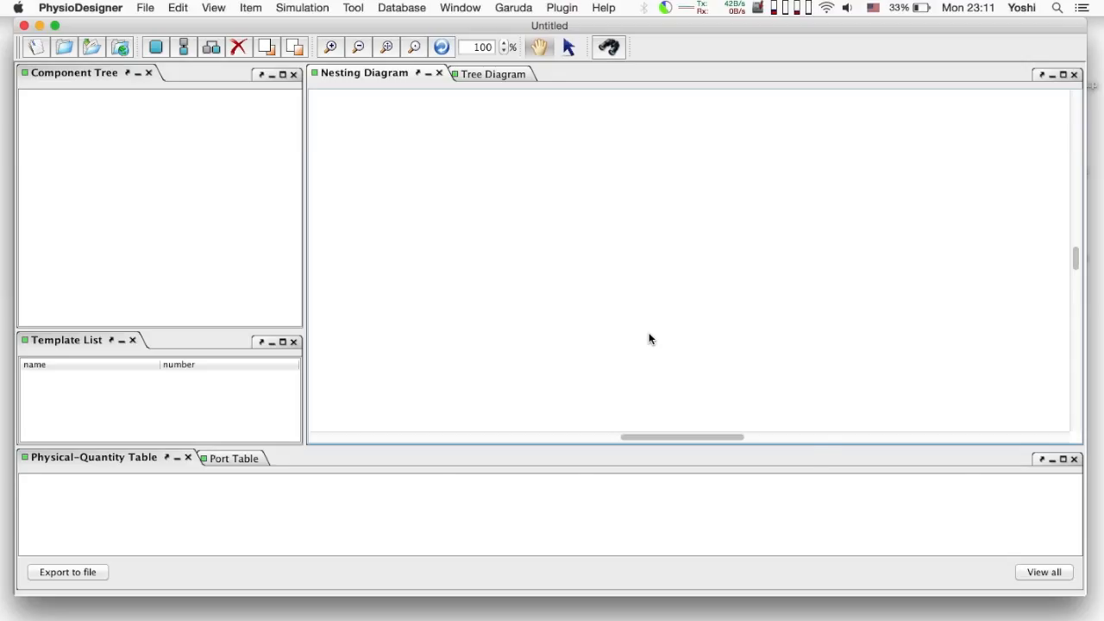
Add a new functional-unit module named inverted_pendulum to the model diagram
right_click(649, 339)
click(660, 342)
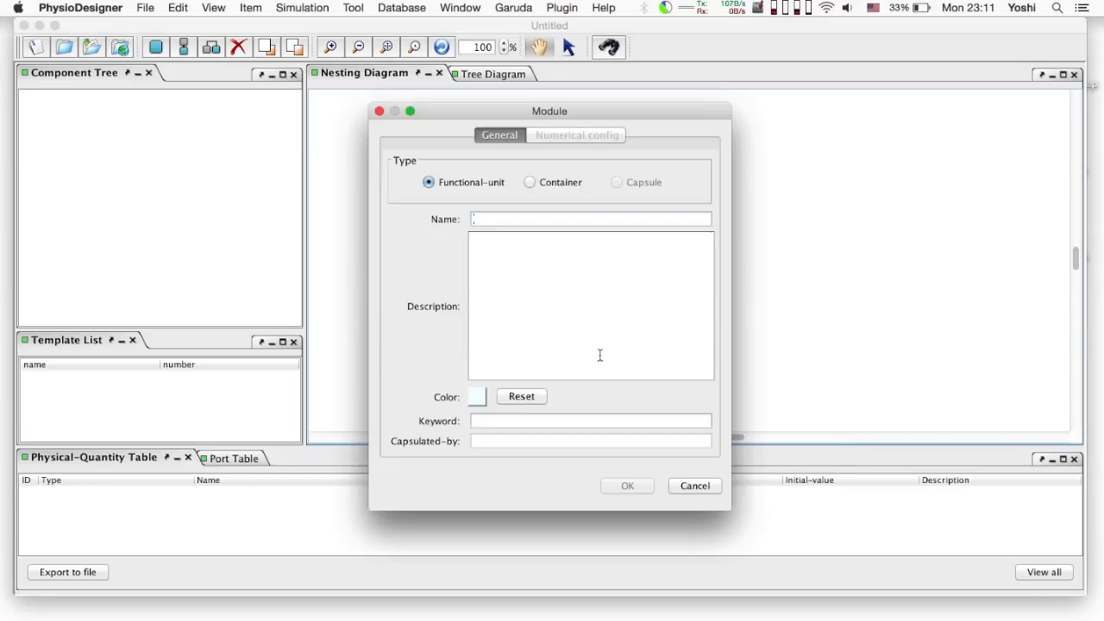
text(inverted_pendulum)
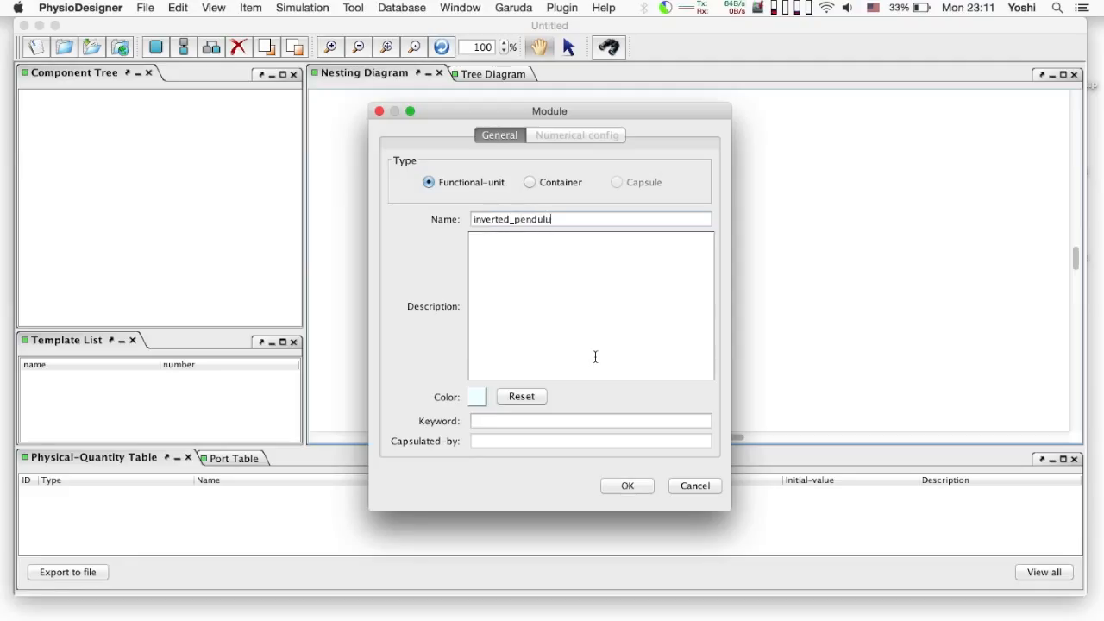
click(628, 486)
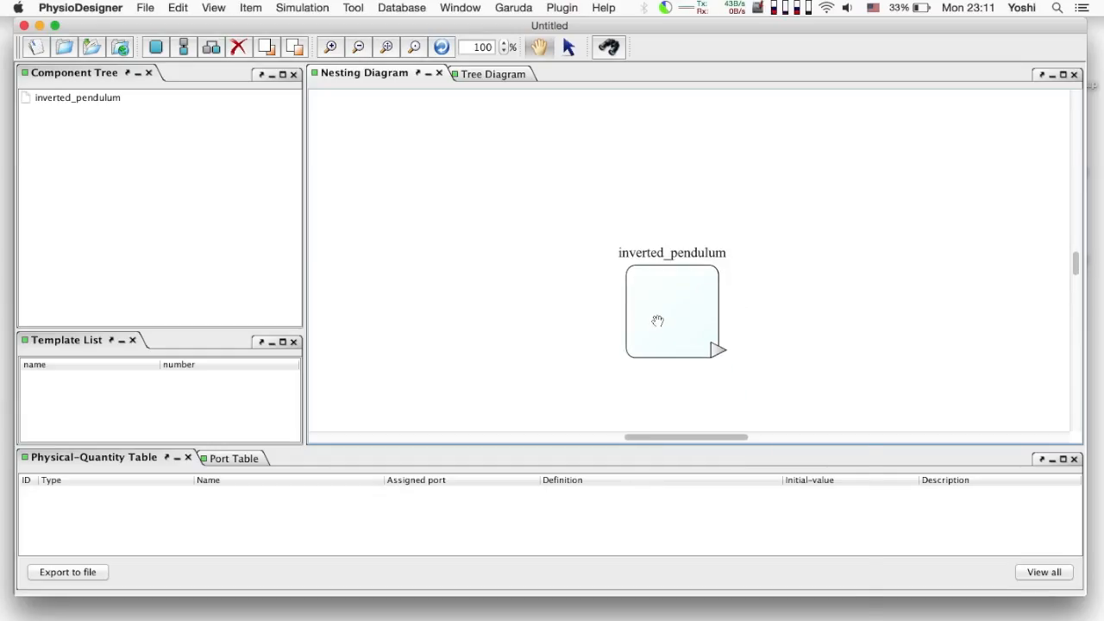
right_click(659, 321)
Add a new State quantity named theta to the inverted_pendulum module
click(694, 288)
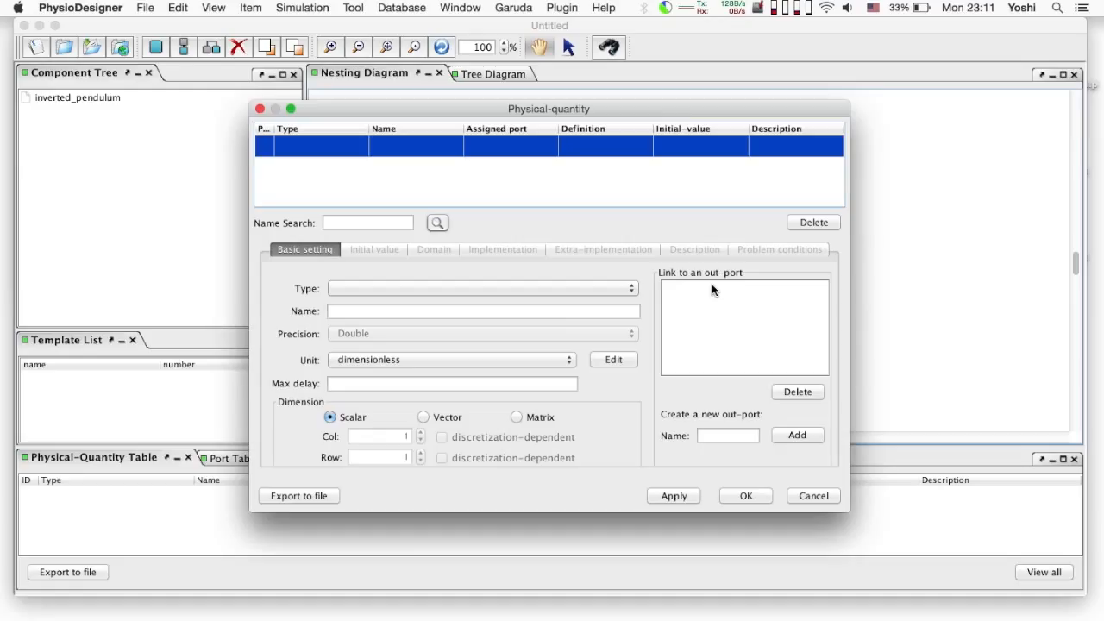
click(591, 288)
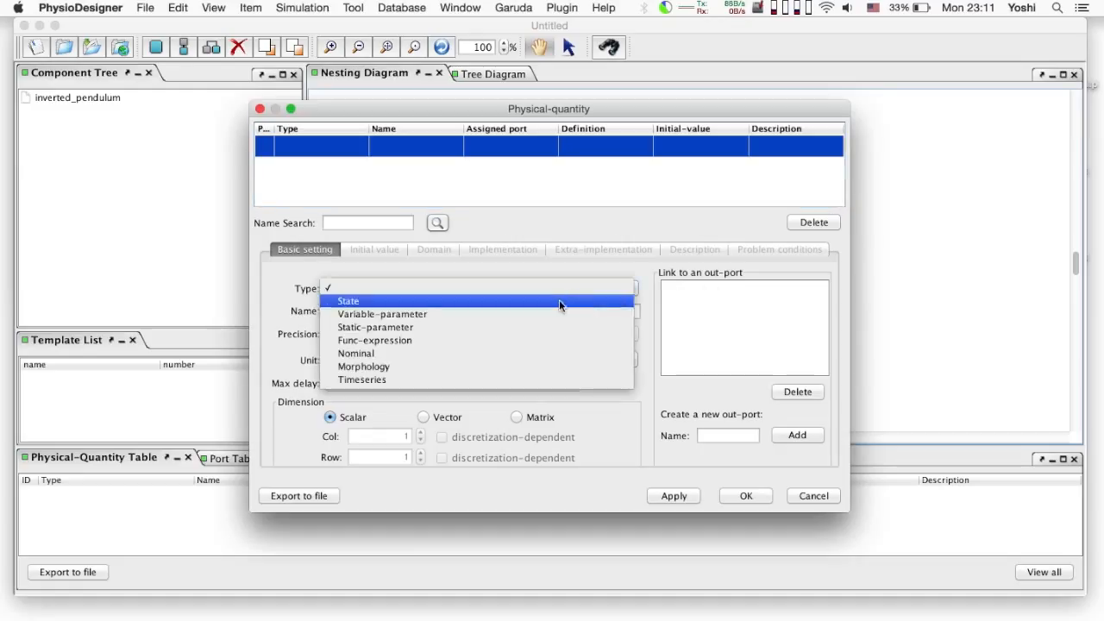
click(559, 304)
click(553, 310)
text(theta)
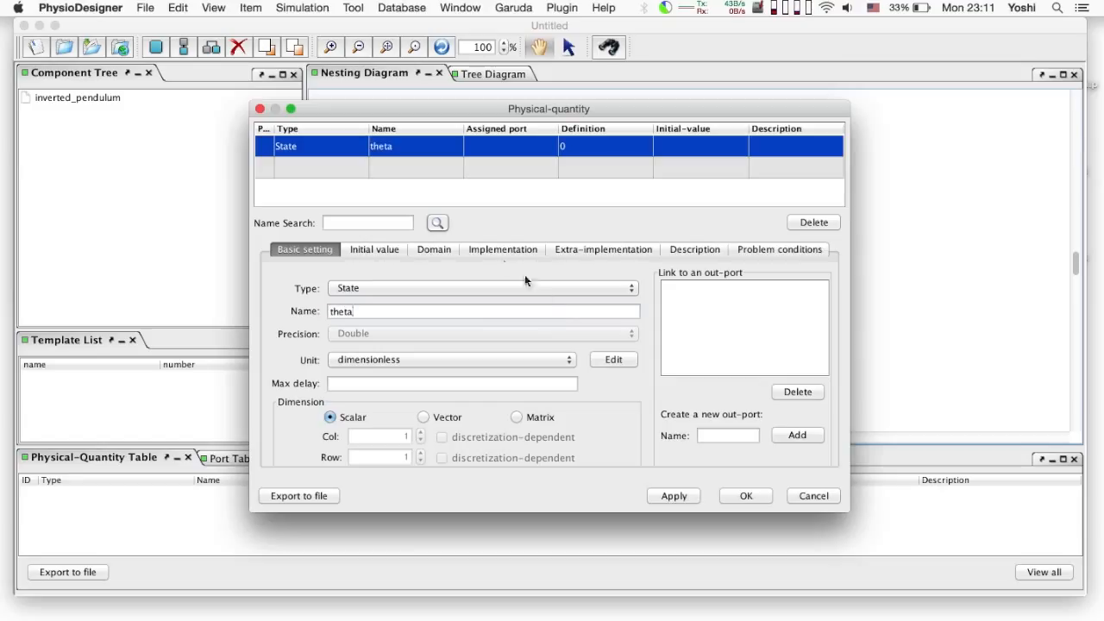
Set theta's equation to diff(theta, time) = w and auto-create w
click(398, 248)
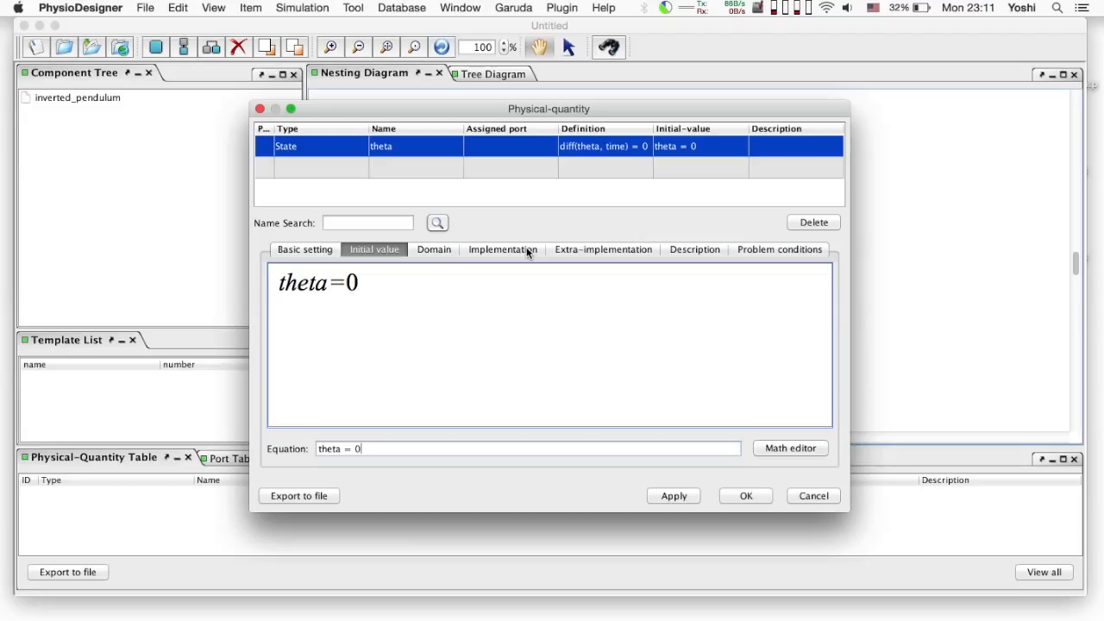
click(526, 247)
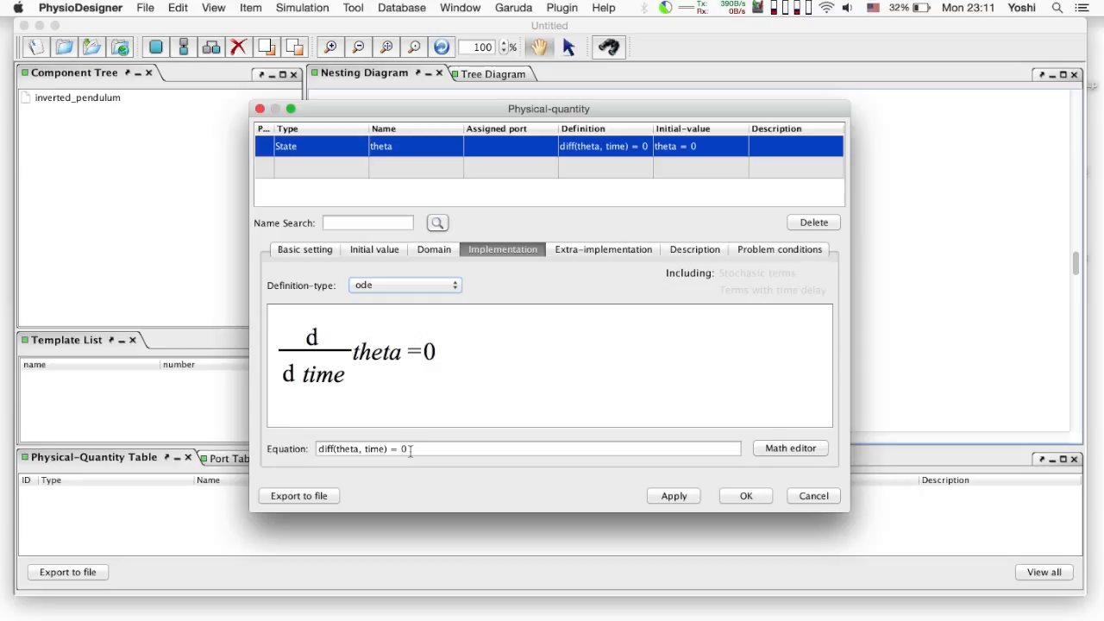
key(BackSpace)
text(w)
key(Return)
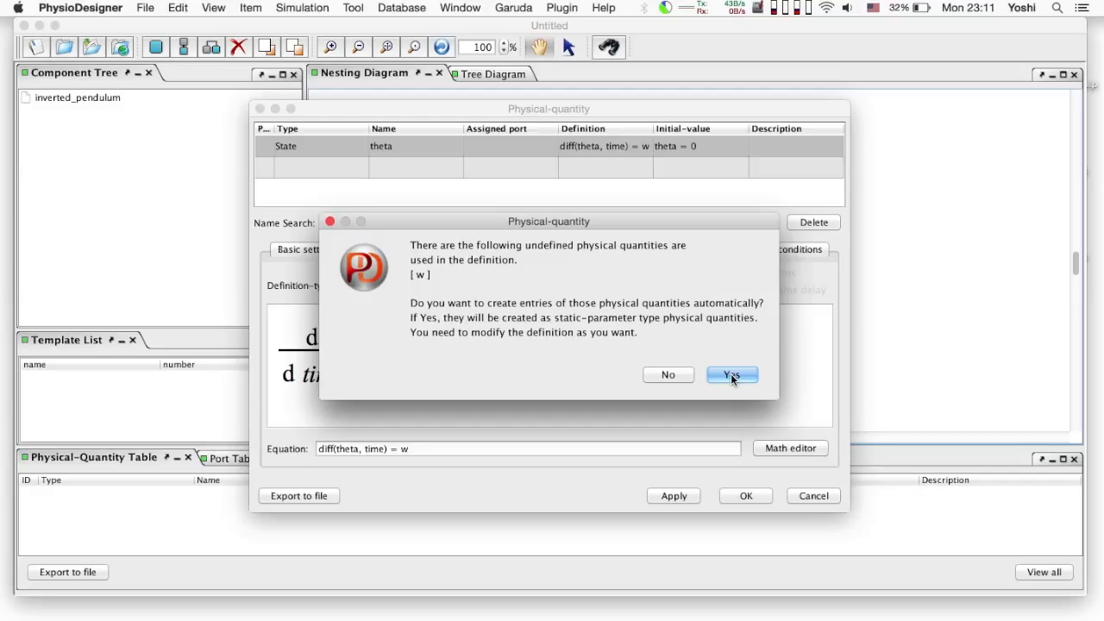
click(731, 375)
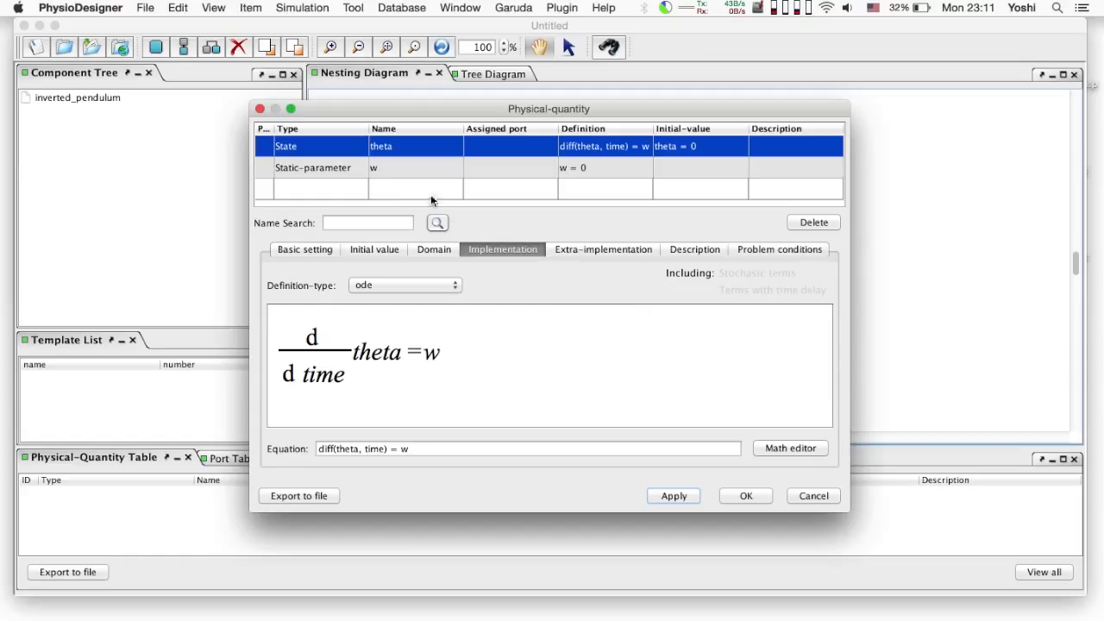
Change the quantity w's type to State
click(411, 172)
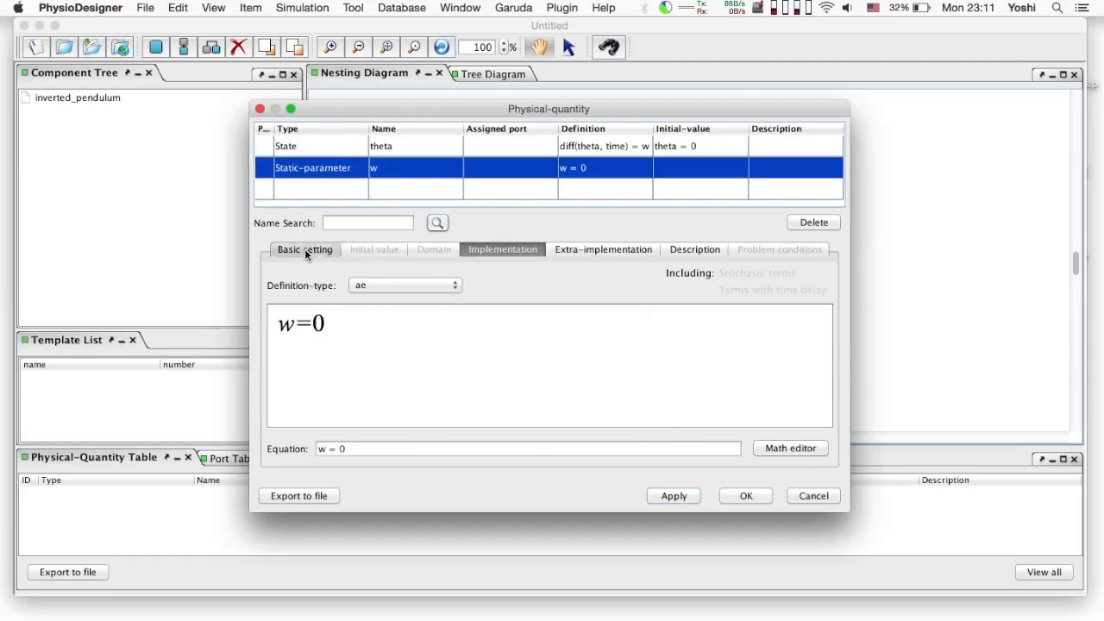
click(305, 249)
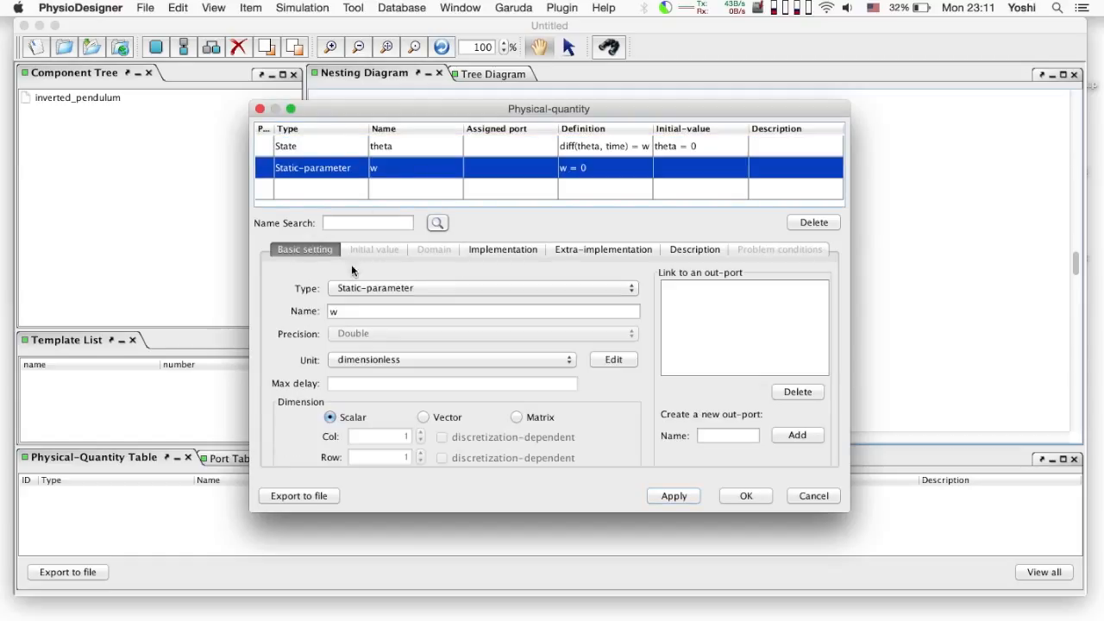
click(416, 288)
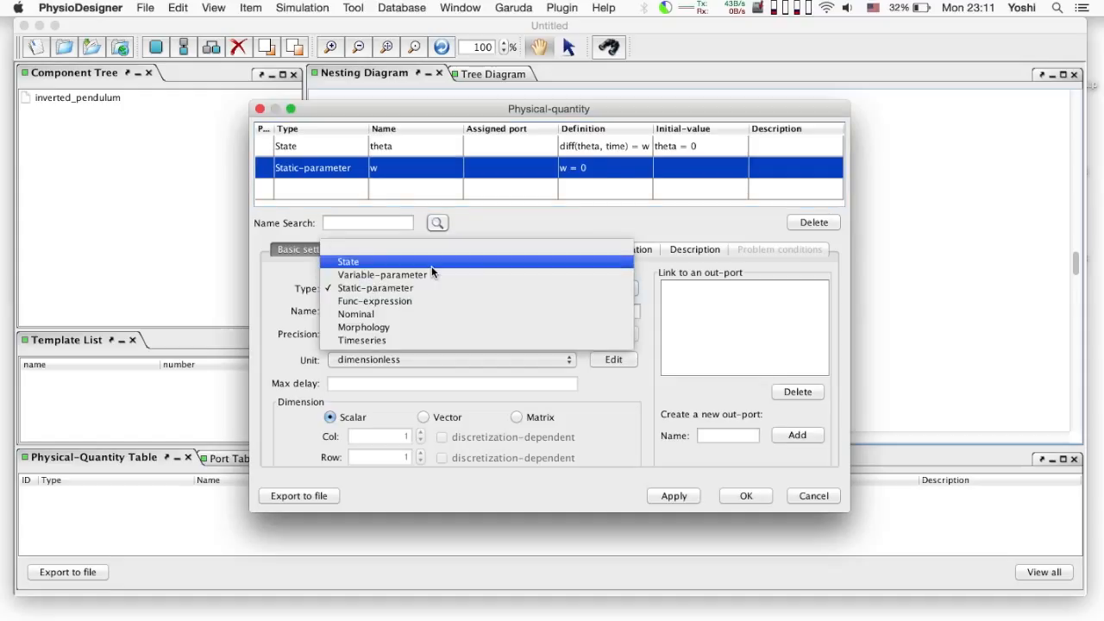
click(431, 265)
Set diff(w, time) = (m*g*h*theta - T) / I and auto-create the missing parameters
click(395, 251)
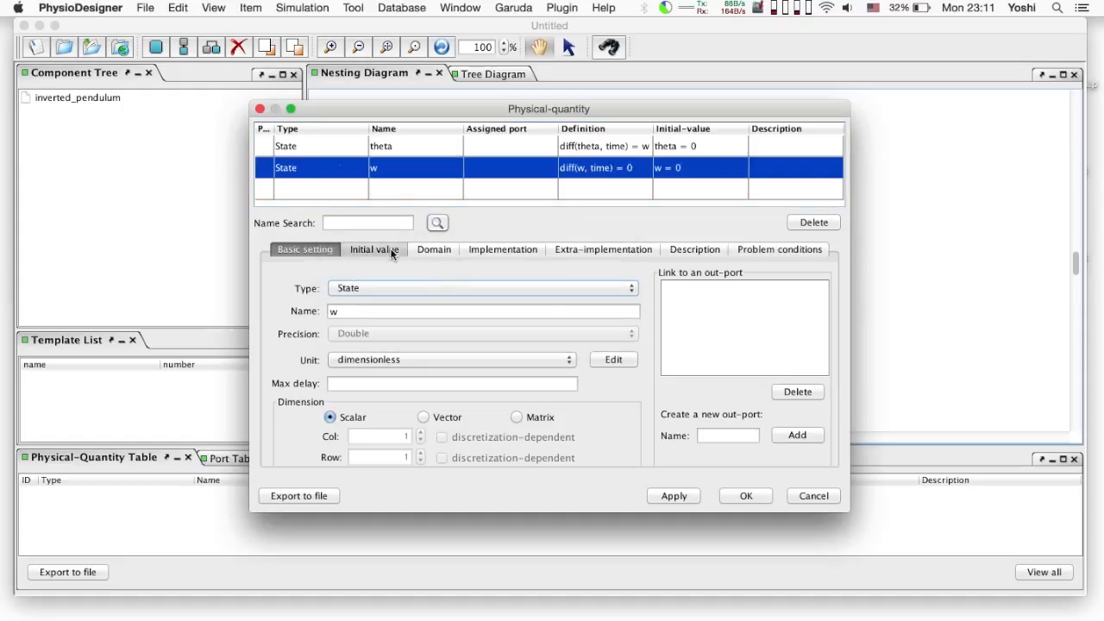
click(518, 250)
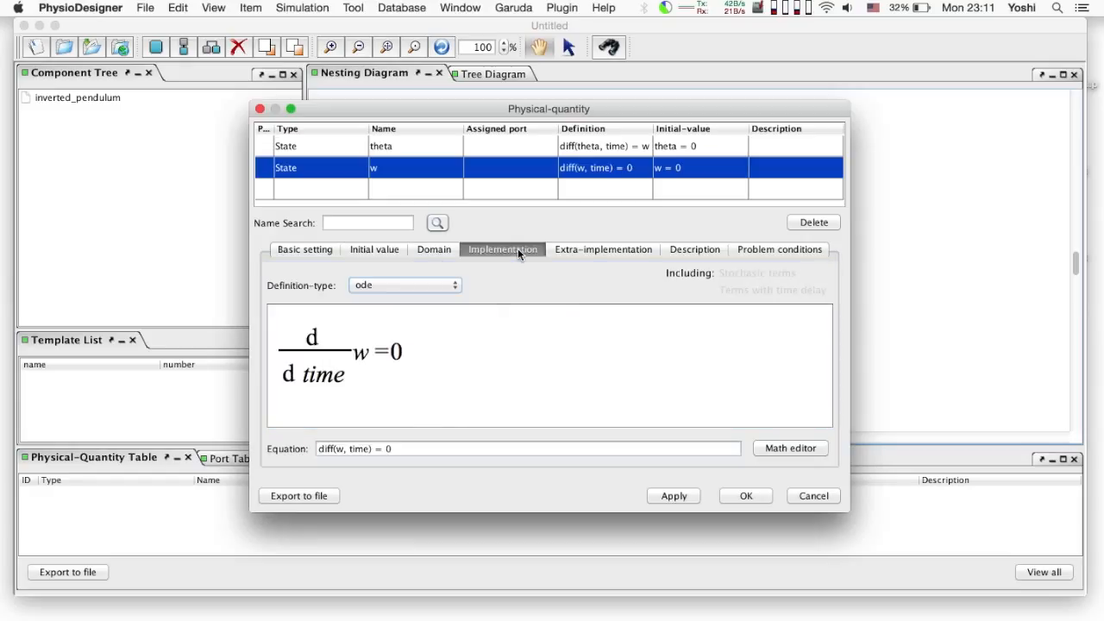
click(426, 447)
key(BackSpace)
text((m*g*h*theta - T) / ()
key(Return)
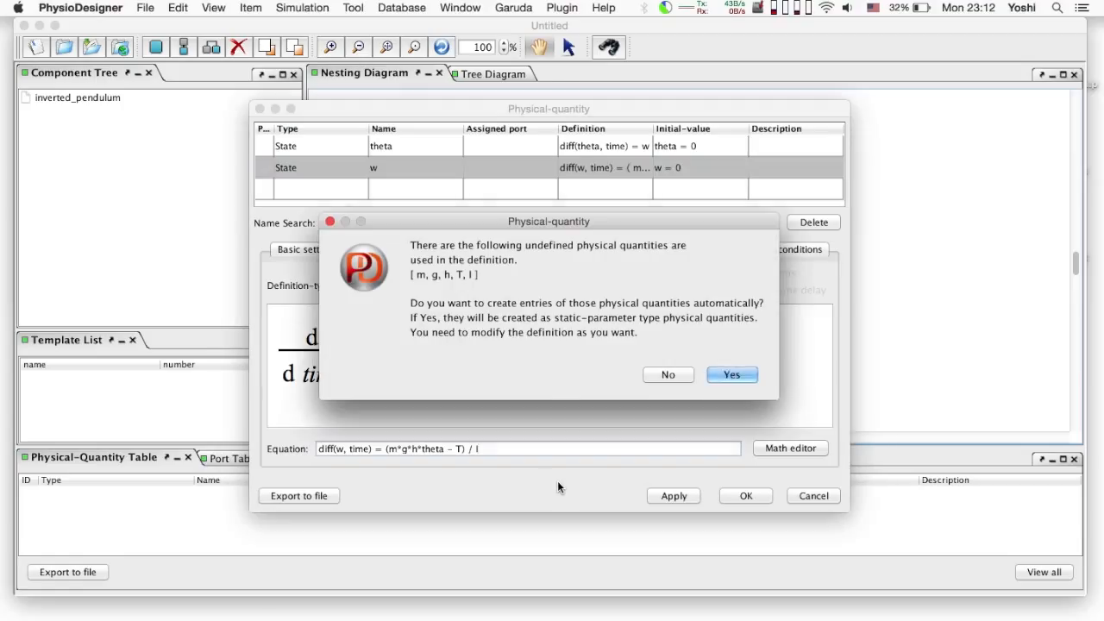
click(741, 378)
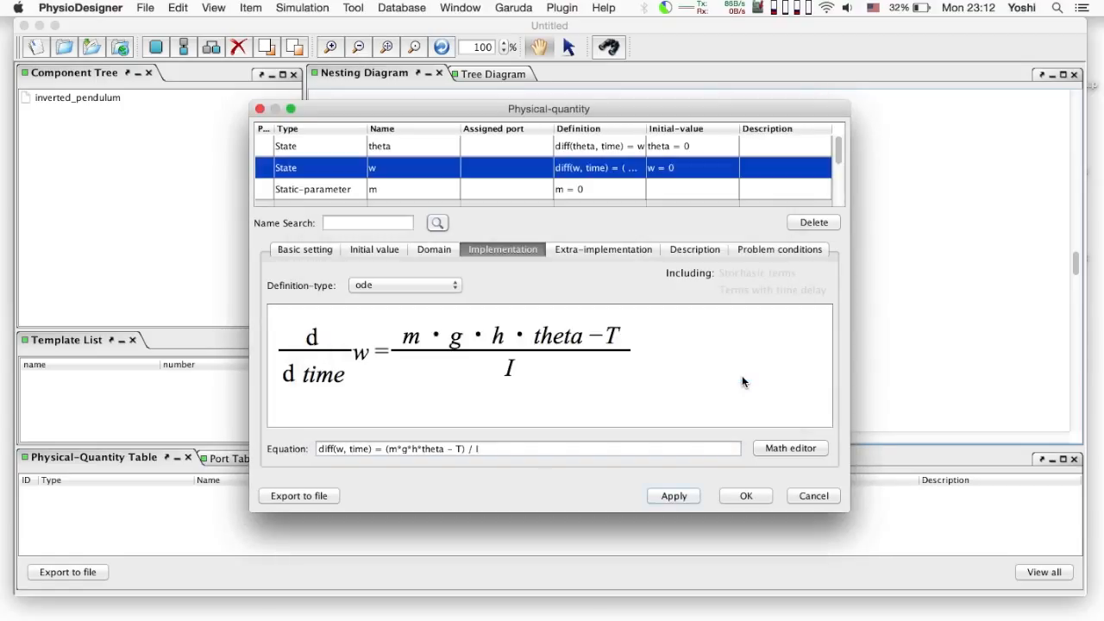
Set the static parameters m = 60, g = 9.81 and h = 1
click(520, 190)
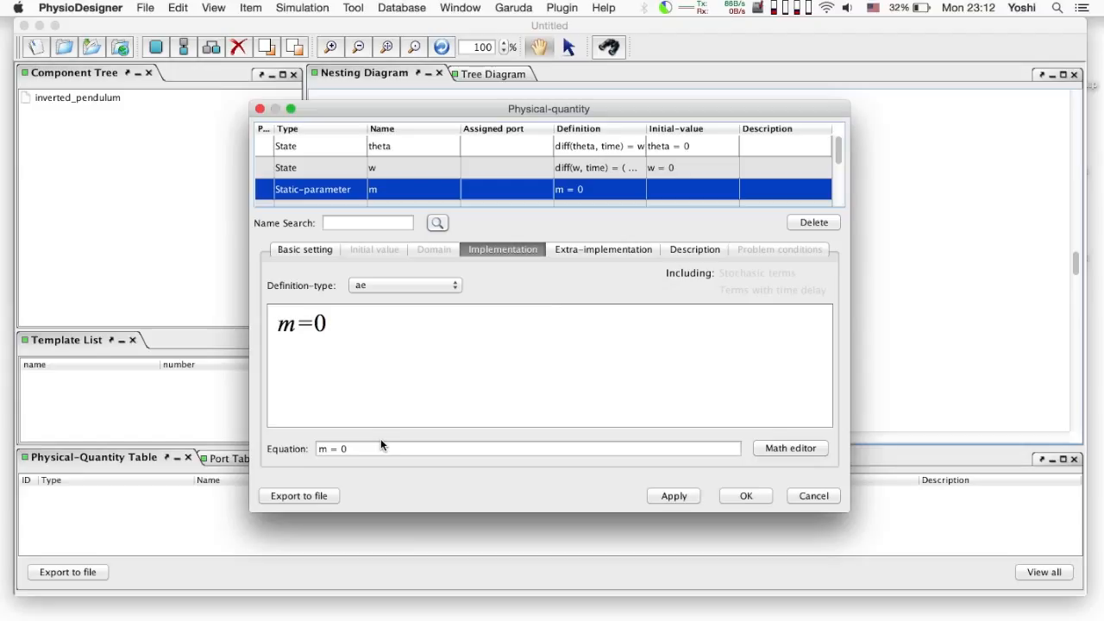
click(375, 447)
text(60)
key(Return)
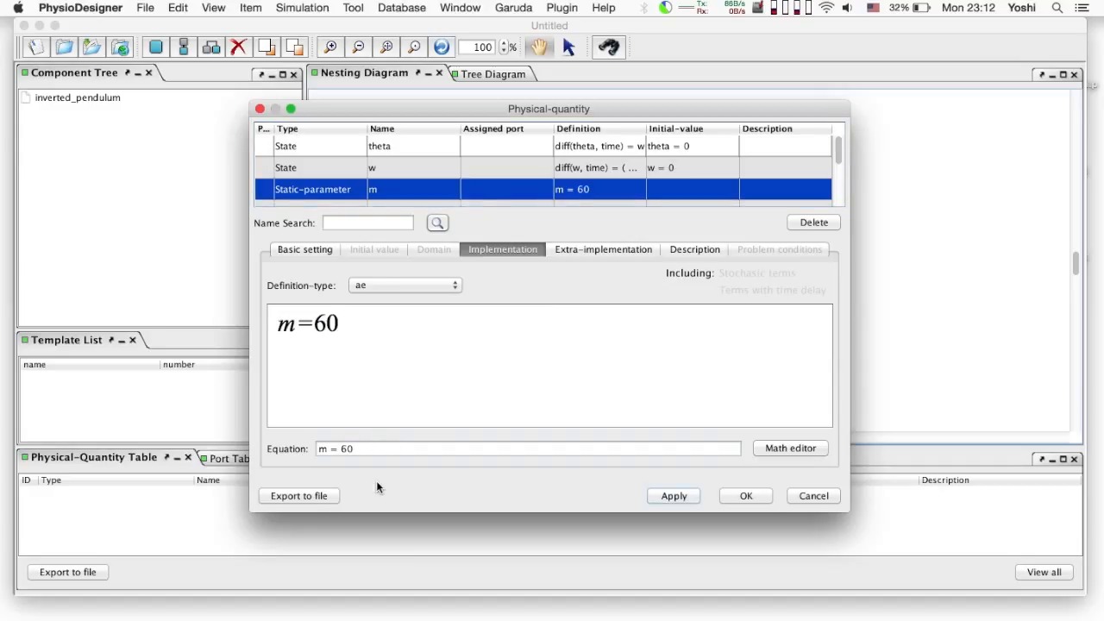
scroll(483, 185, down, 3)
click(493, 151)
click(388, 448)
key(BackSpace)
text(9)
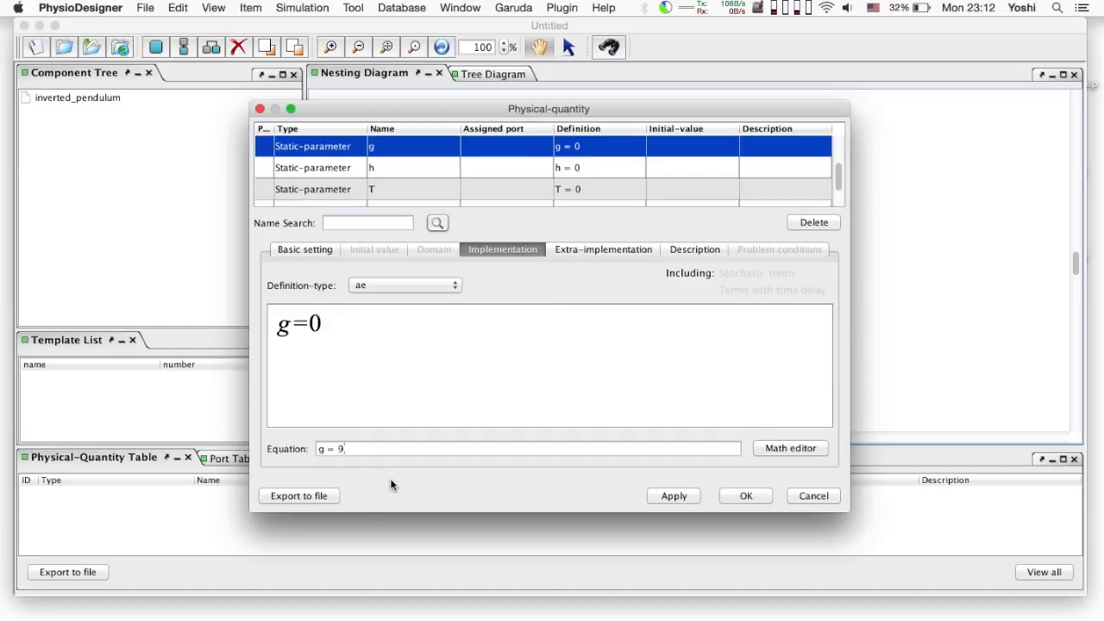
text(.81)
key(Return)
click(533, 169)
key(BackSpace)
text(1)
key(Return)
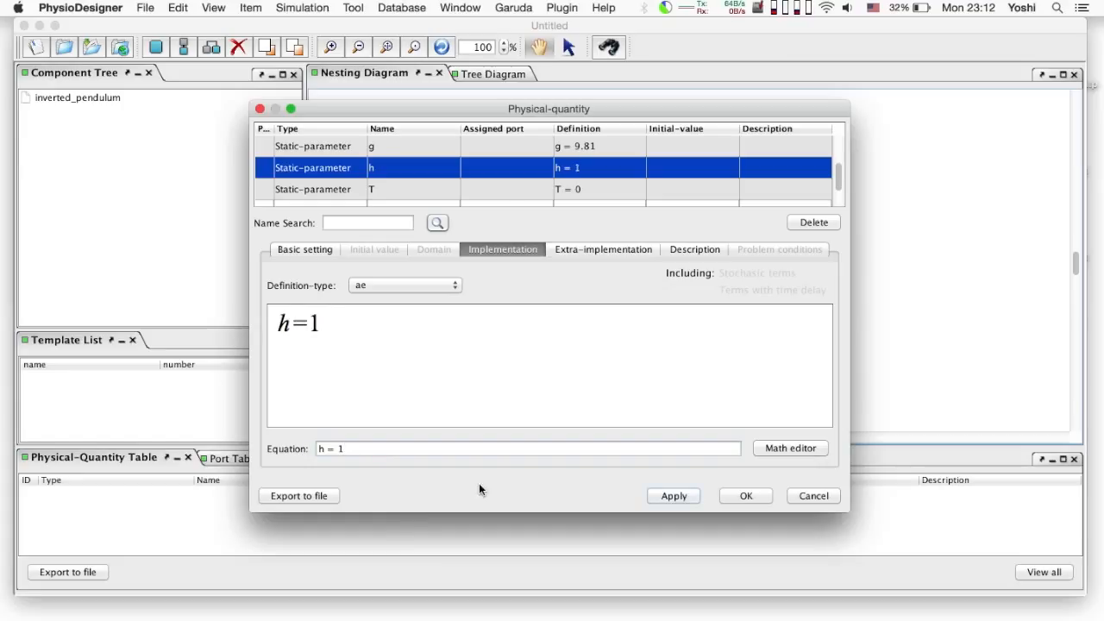
Leave T at 0, define I as m*h*h, and confirm the quantity definitions
scroll(507, 190, down, 1)
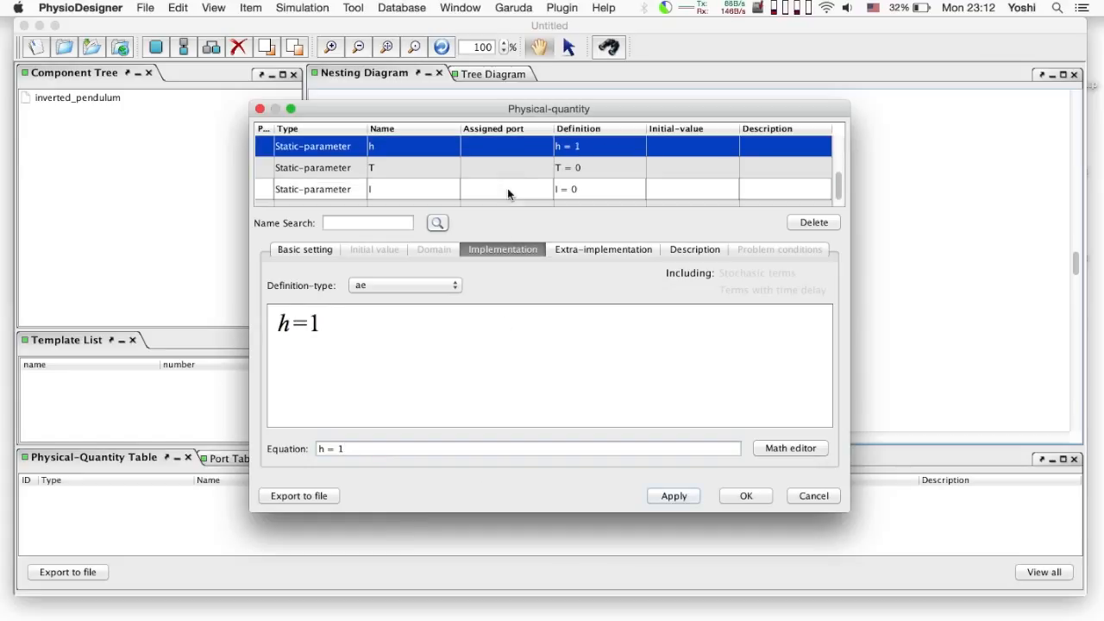
click(511, 170)
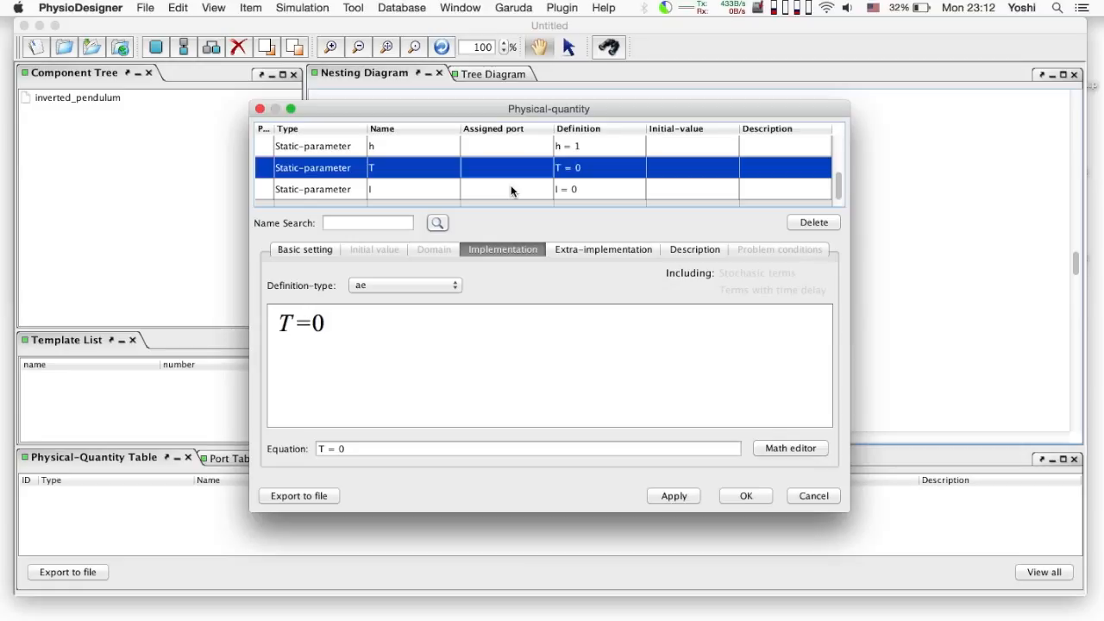
click(510, 189)
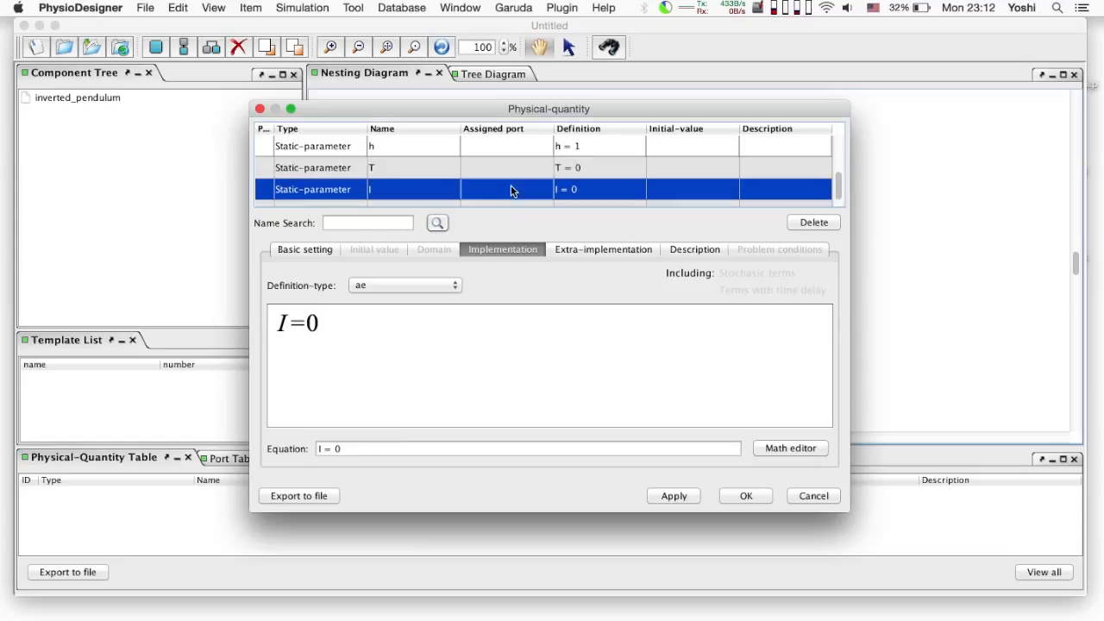
click(380, 448)
key(BackSpace)
text(m*)
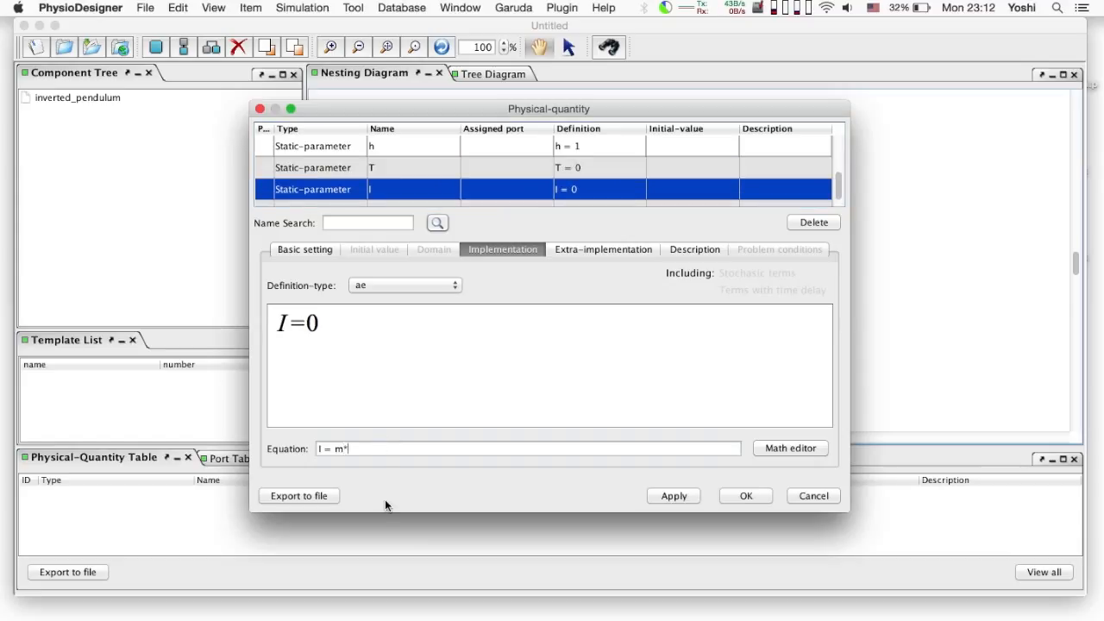
text(h*h)
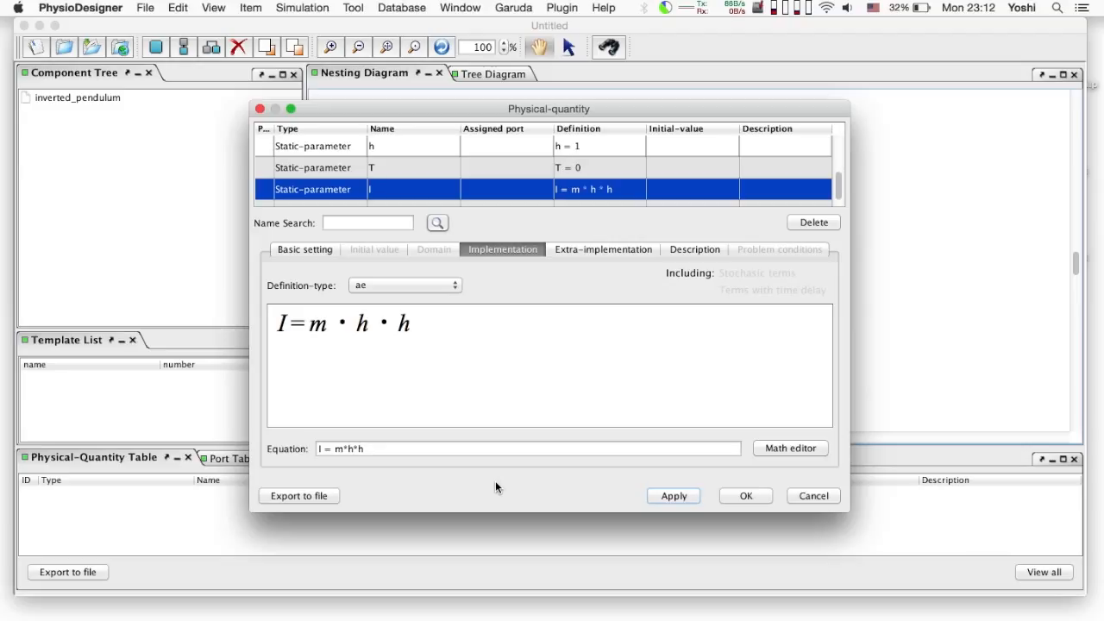
click(747, 497)
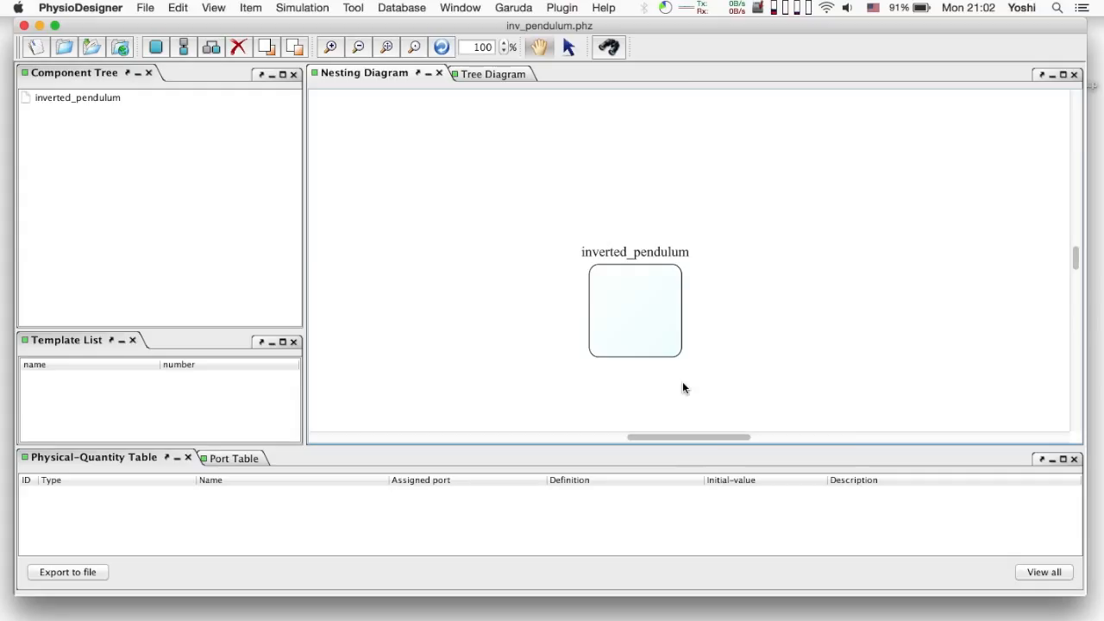
In Model Preferences, set both the time step and simulation span units to Second
right_click(682, 386)
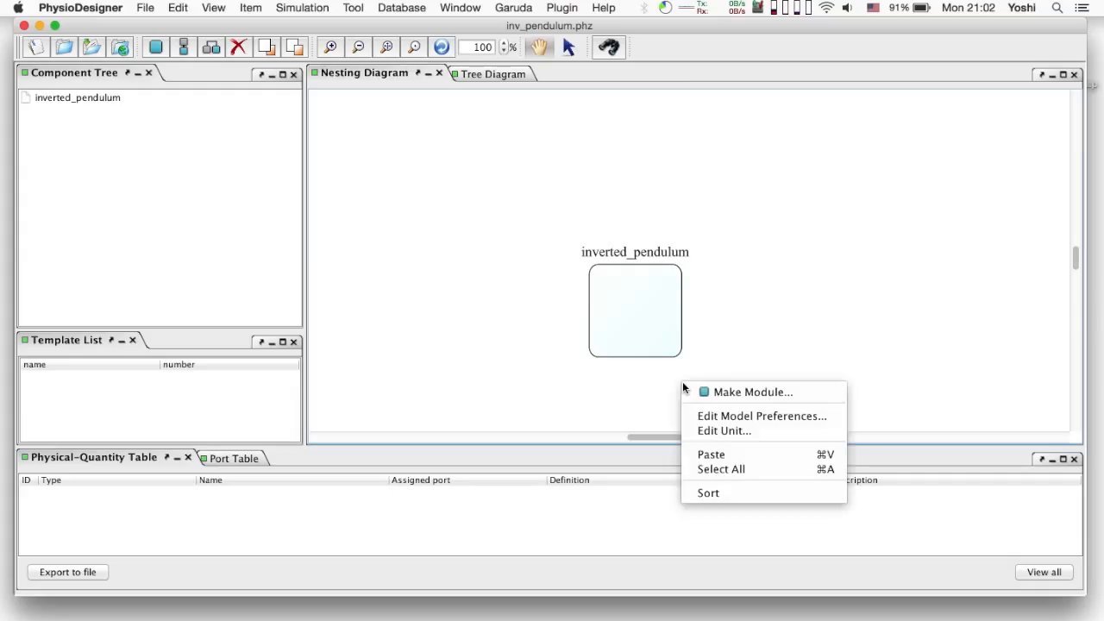
click(730, 415)
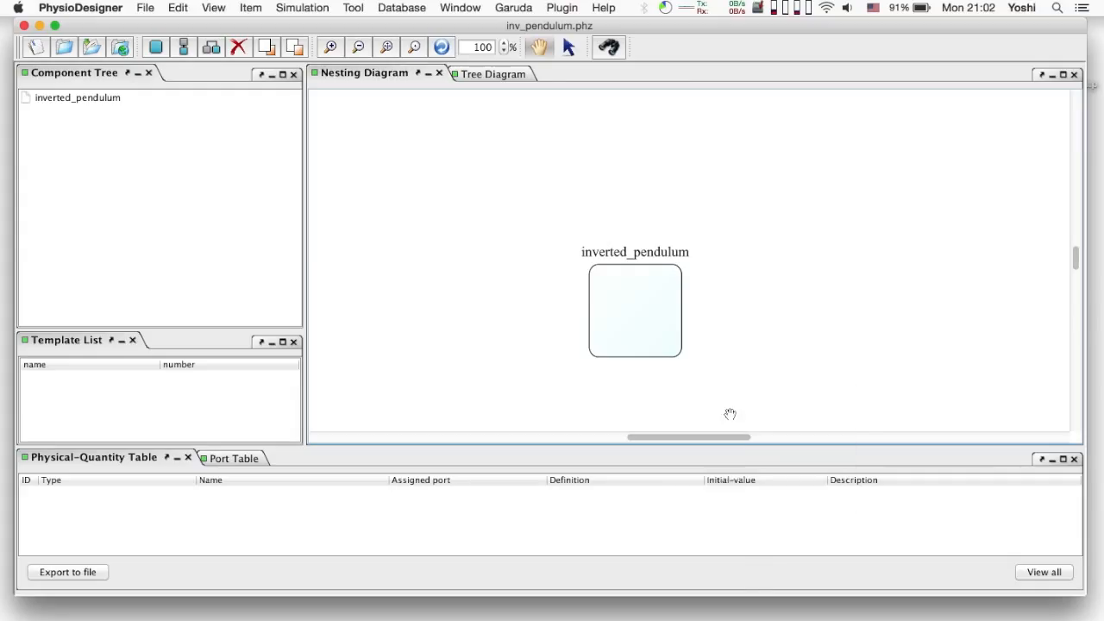
click(517, 185)
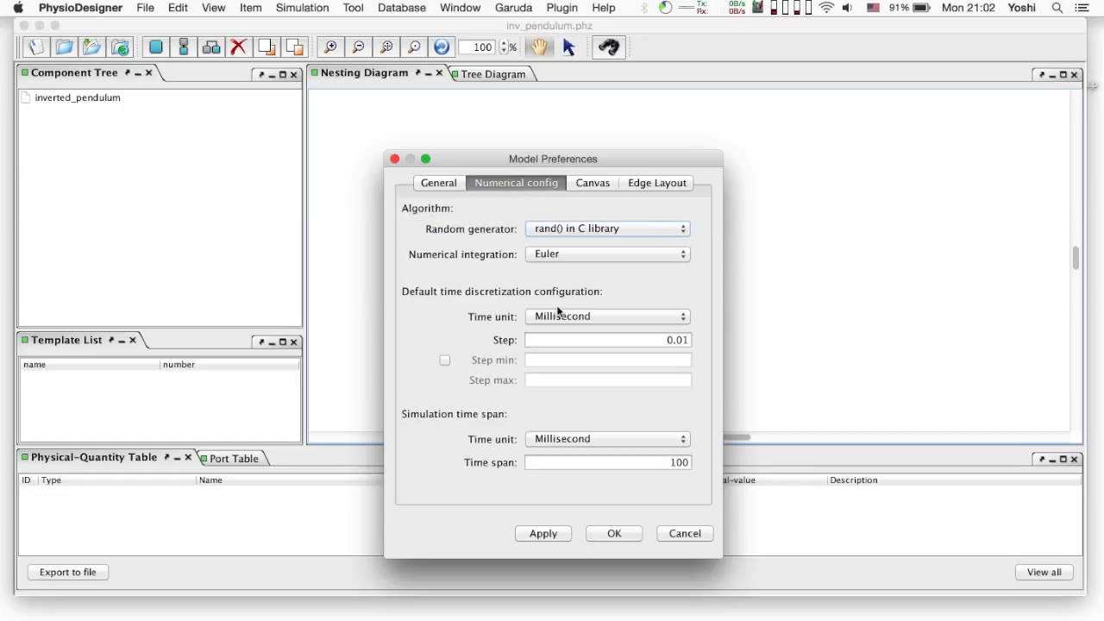
click(557, 313)
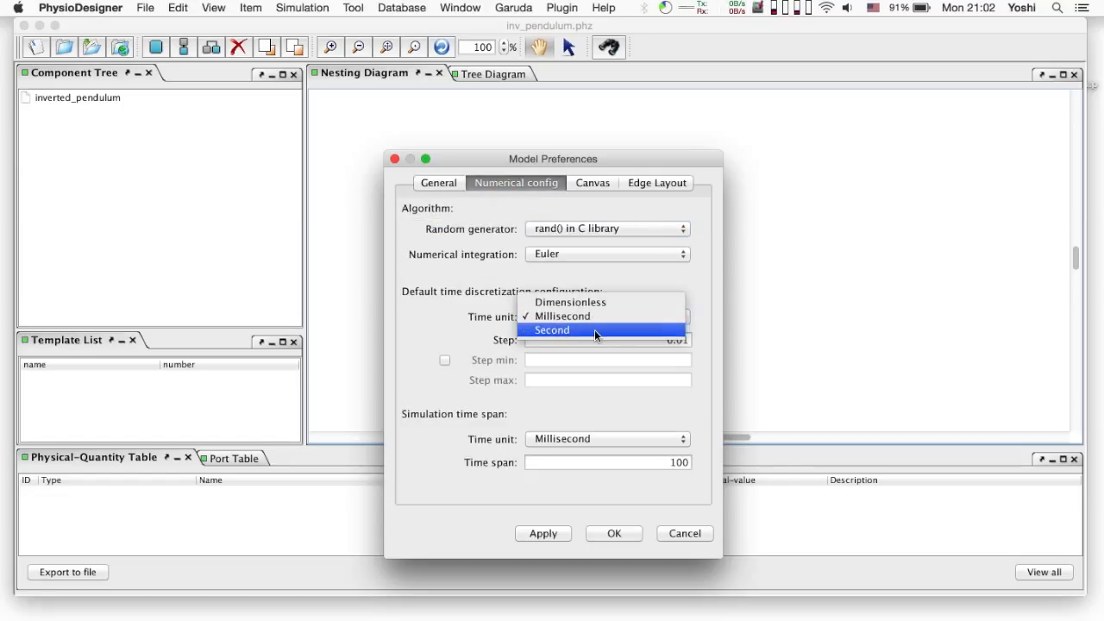
click(594, 329)
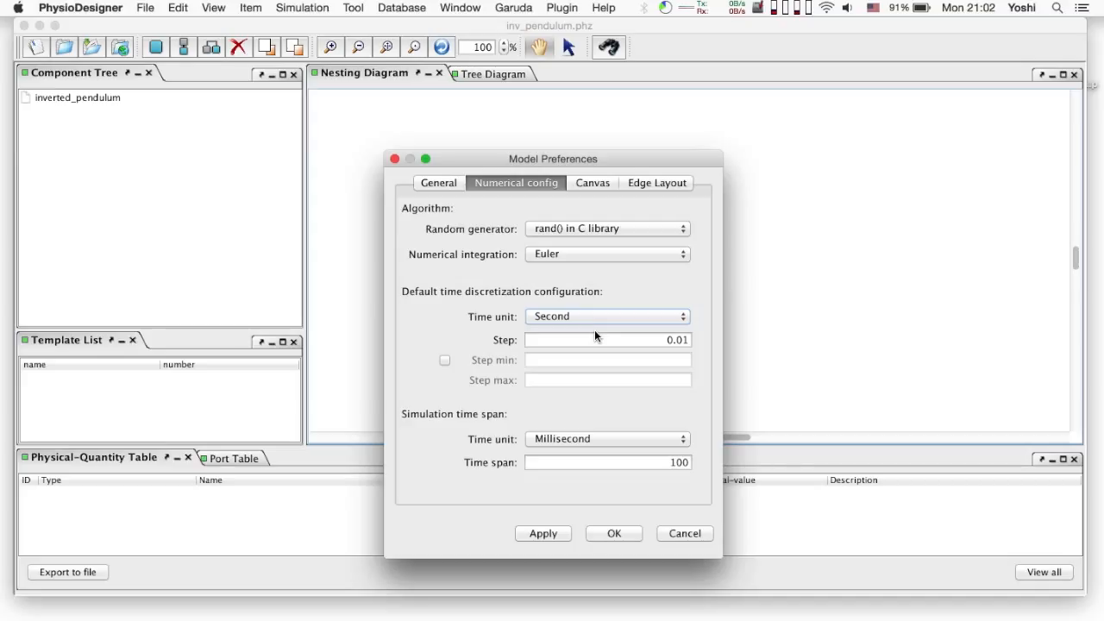
click(594, 437)
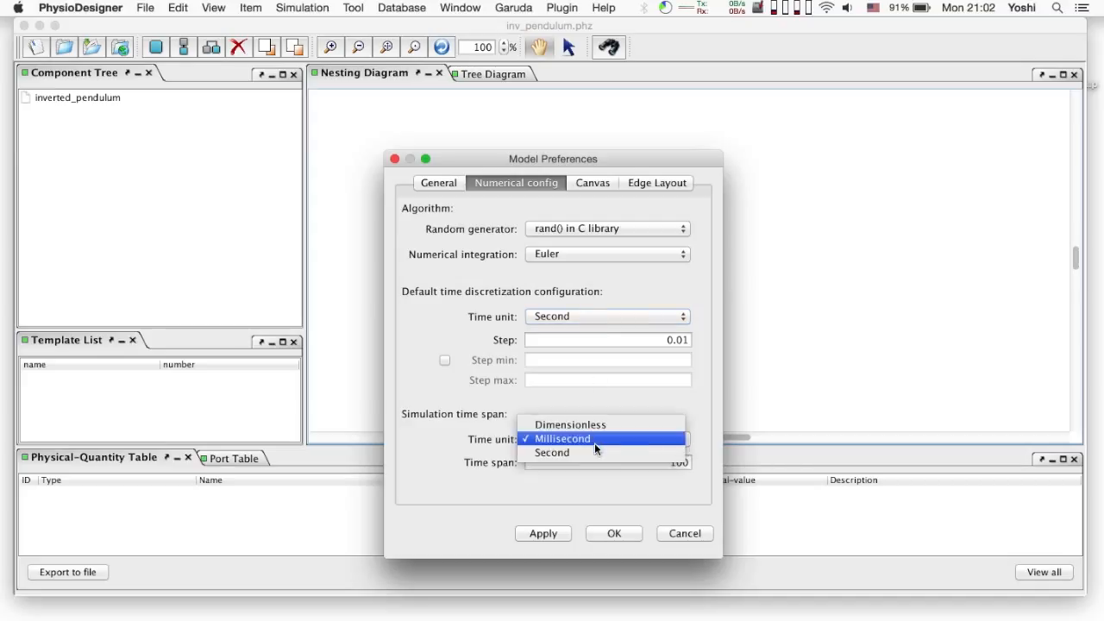
click(594, 453)
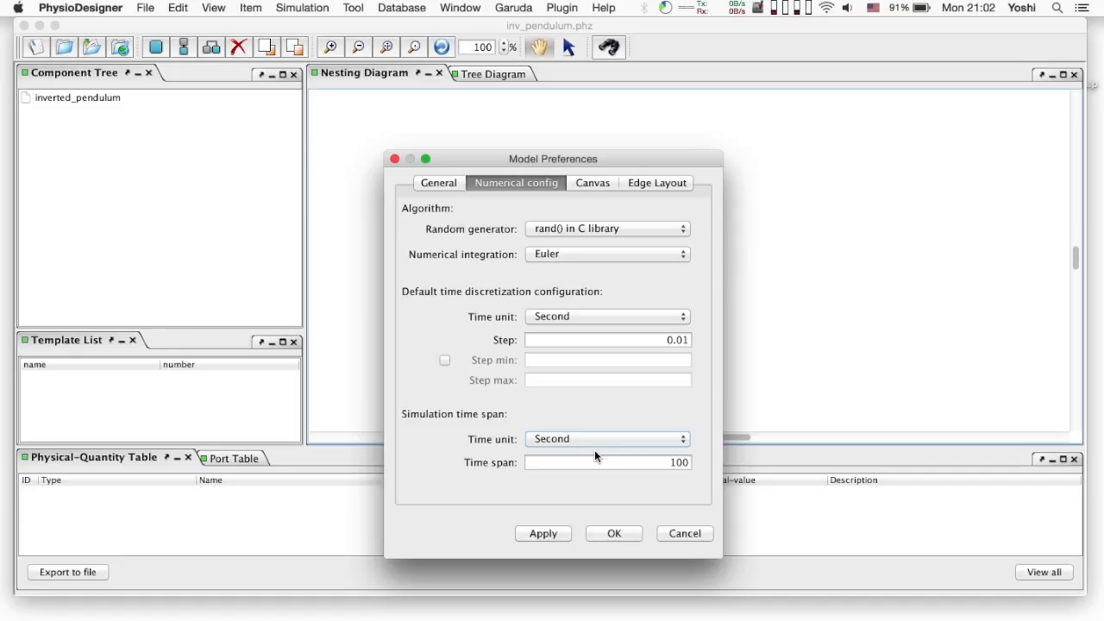
click(612, 534)
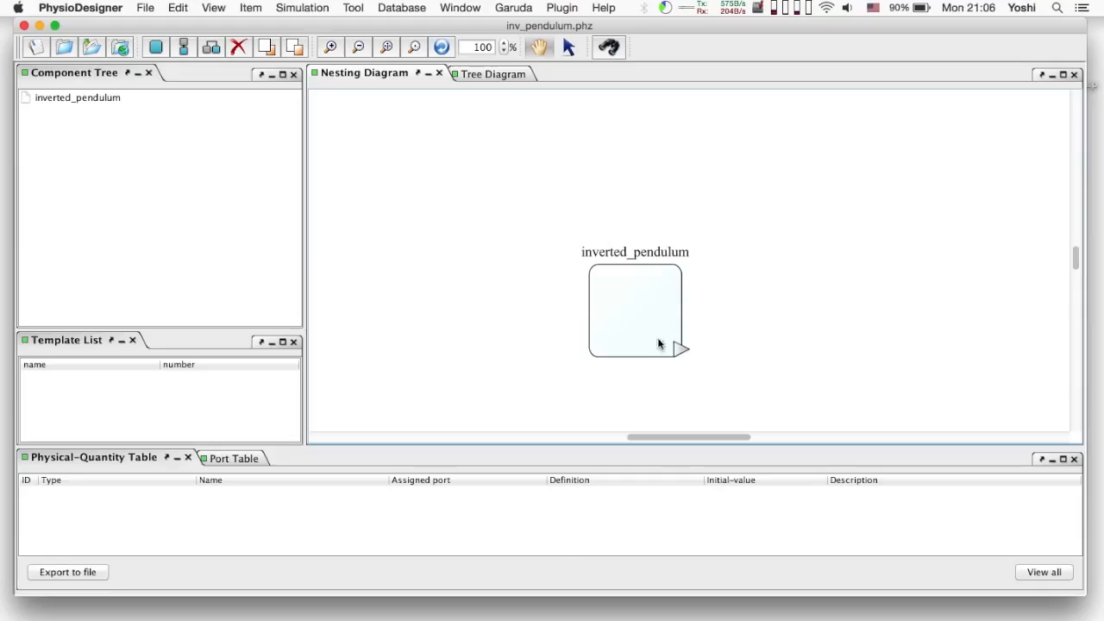
Set theta's initial value to 0.01 and save the model
click(659, 337)
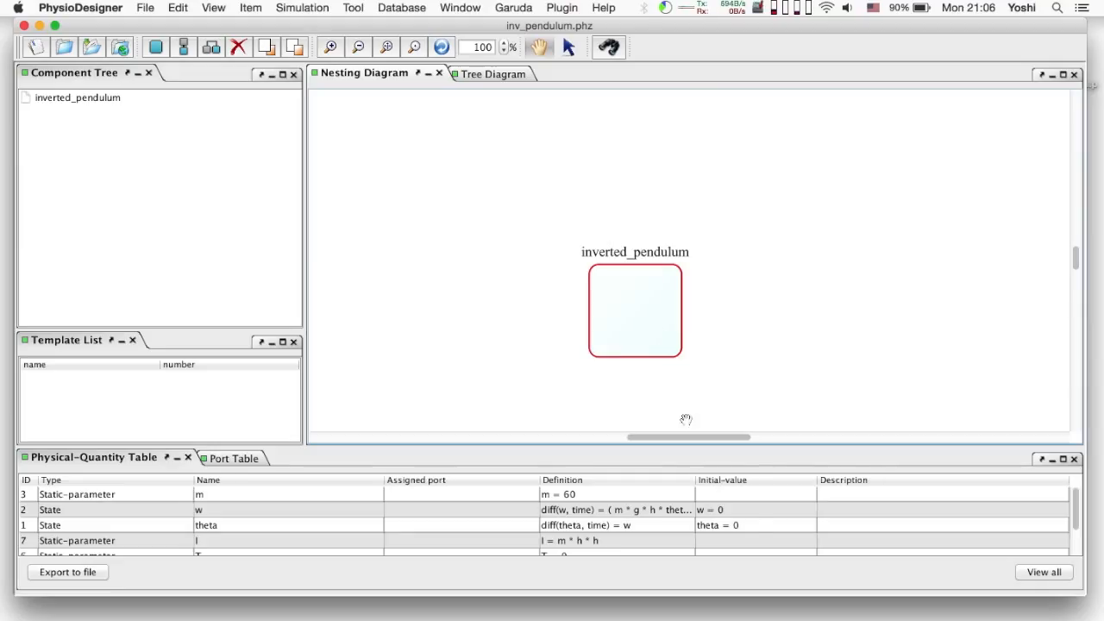
double_click(752, 524)
text(.01)
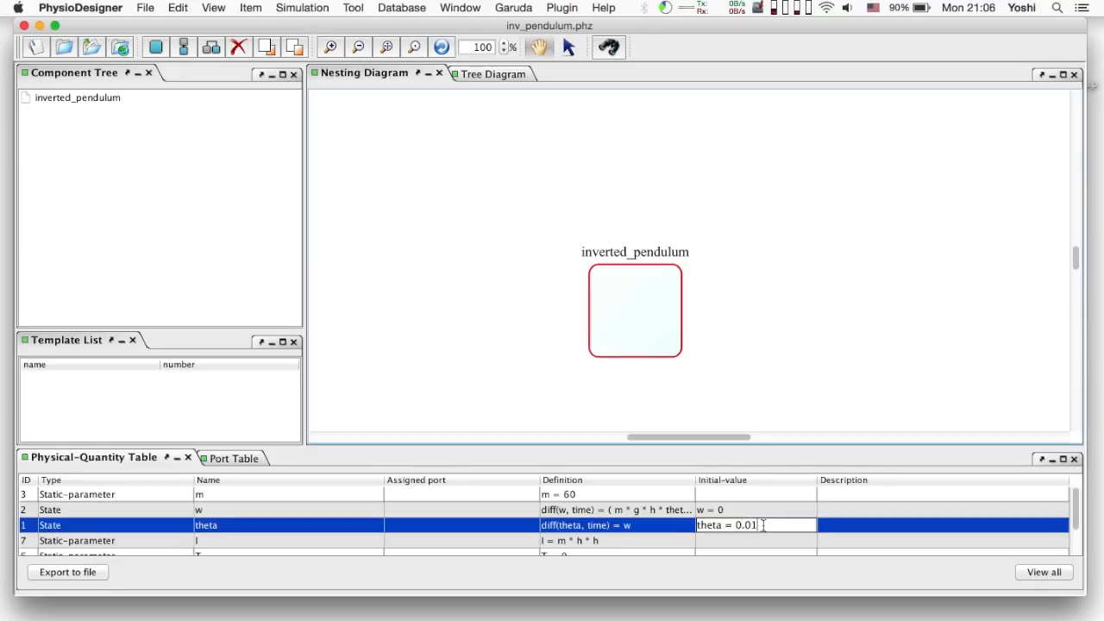
key(Return)
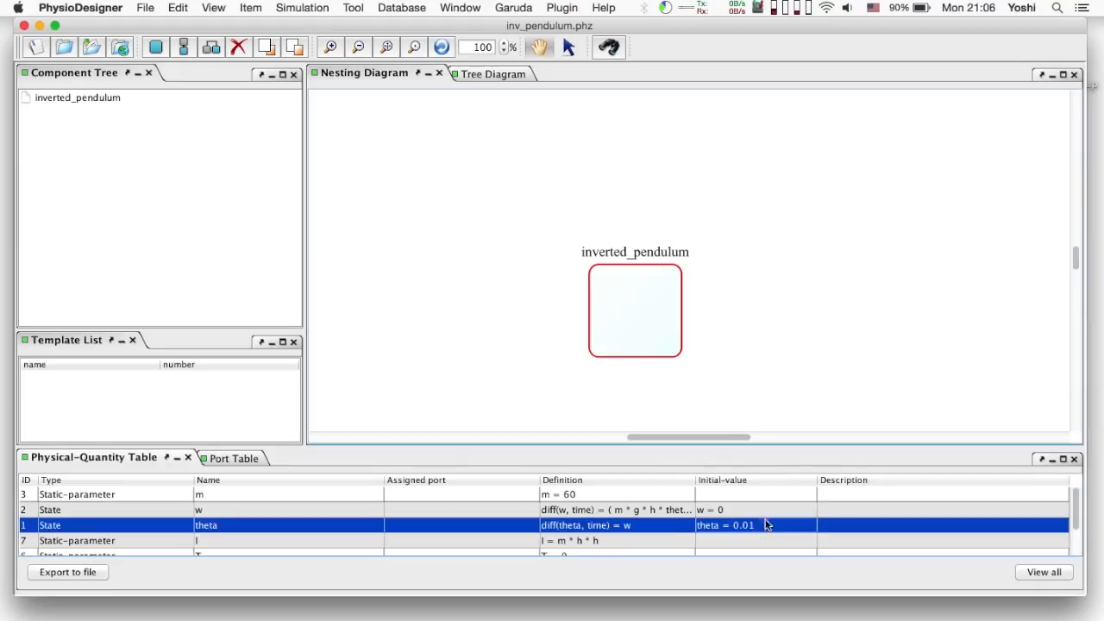
click(95, 48)
Send the model to Flint and run the simulation
click(304, 8)
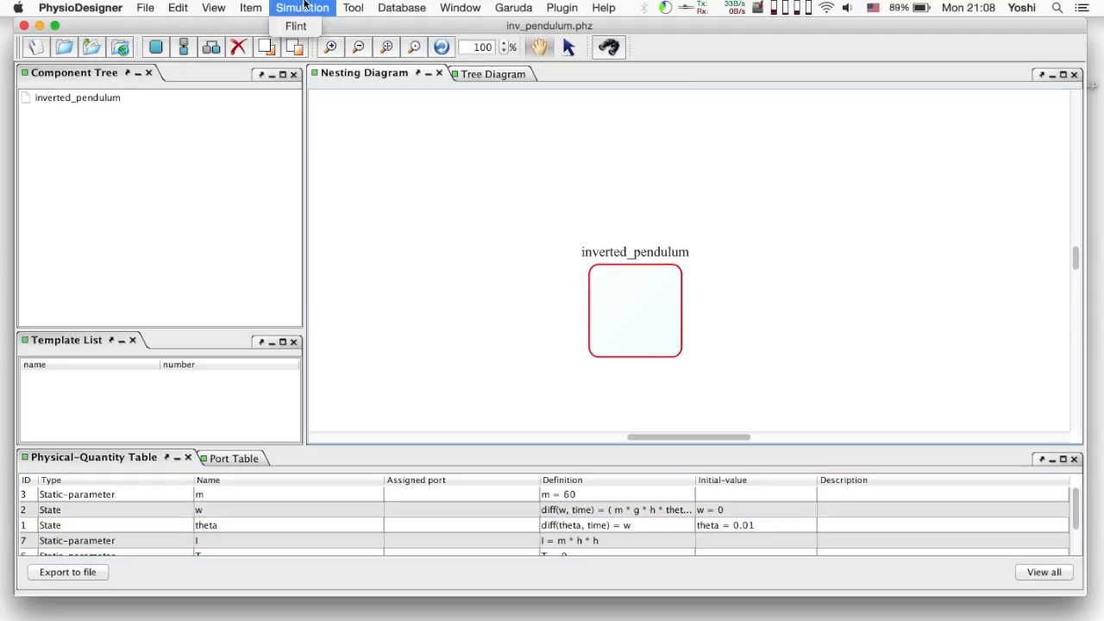
click(295, 27)
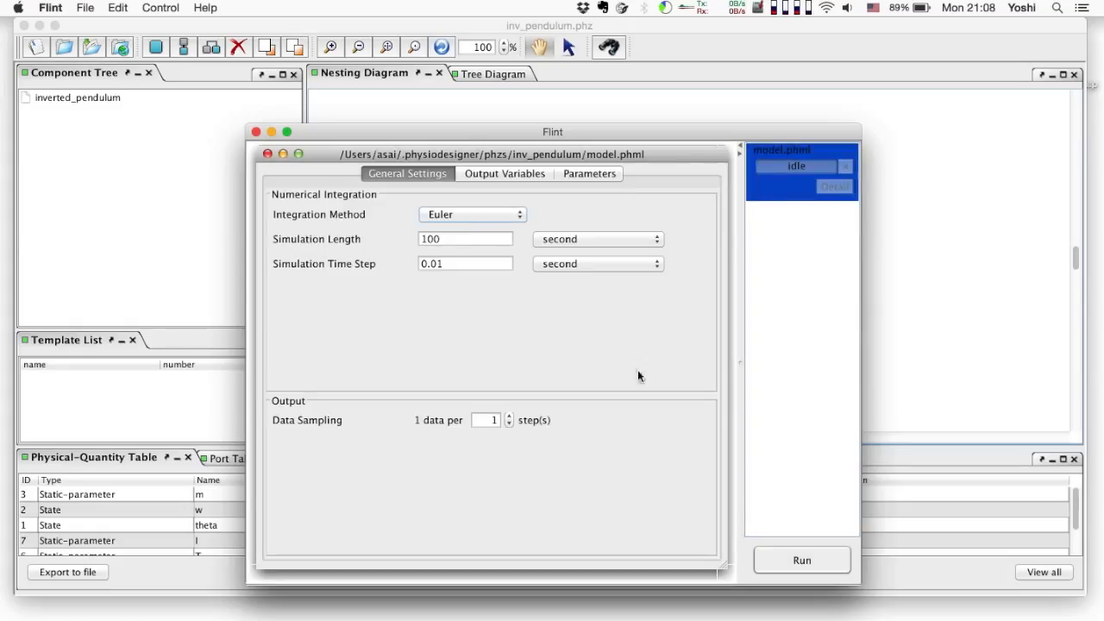
click(790, 558)
click(605, 371)
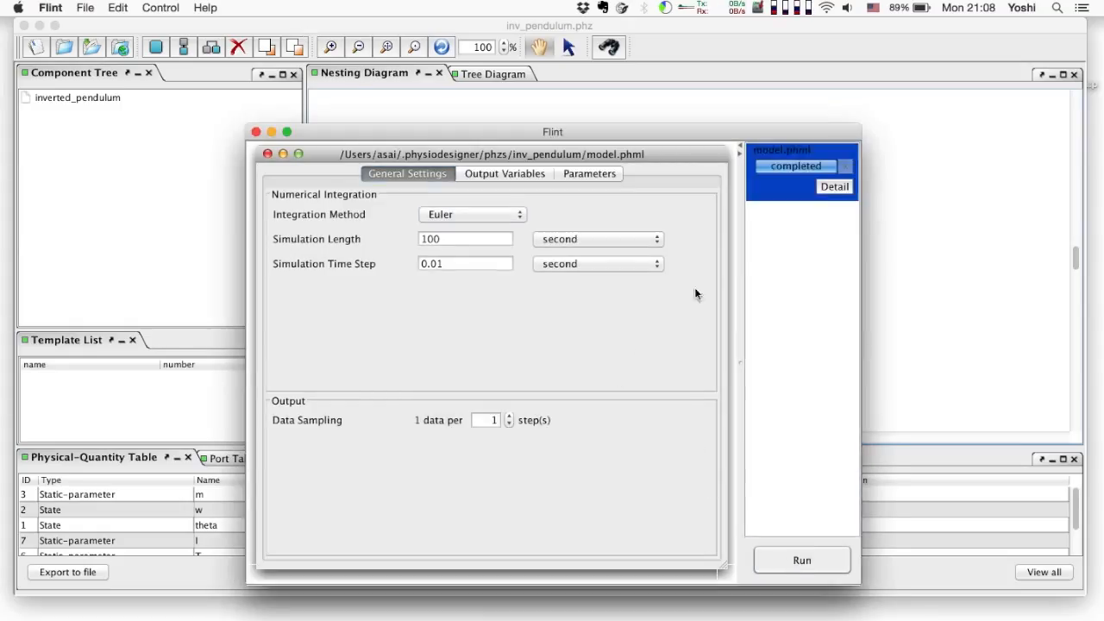
Plot theta against time from the run's results, then close Flint
click(834, 186)
click(773, 241)
drag(249, 229, 383, 250)
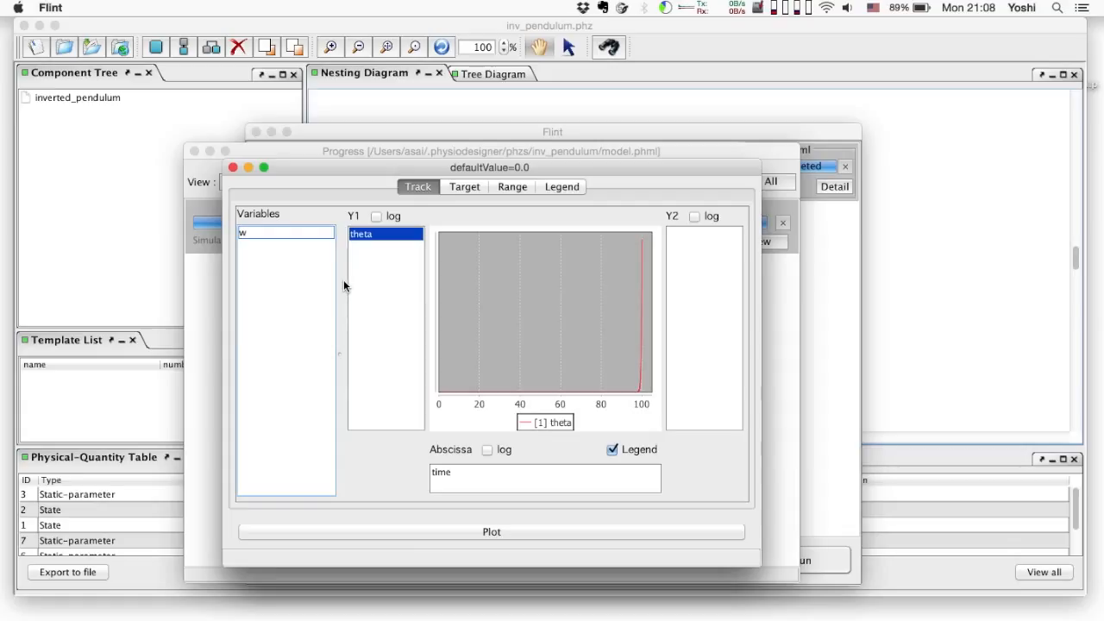
click(256, 132)
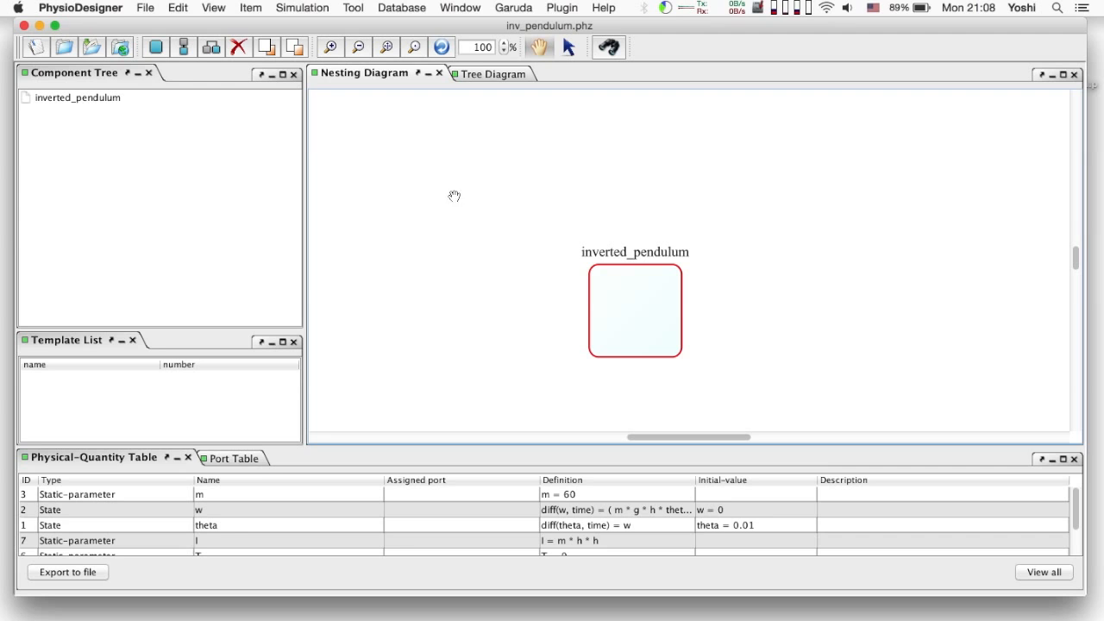
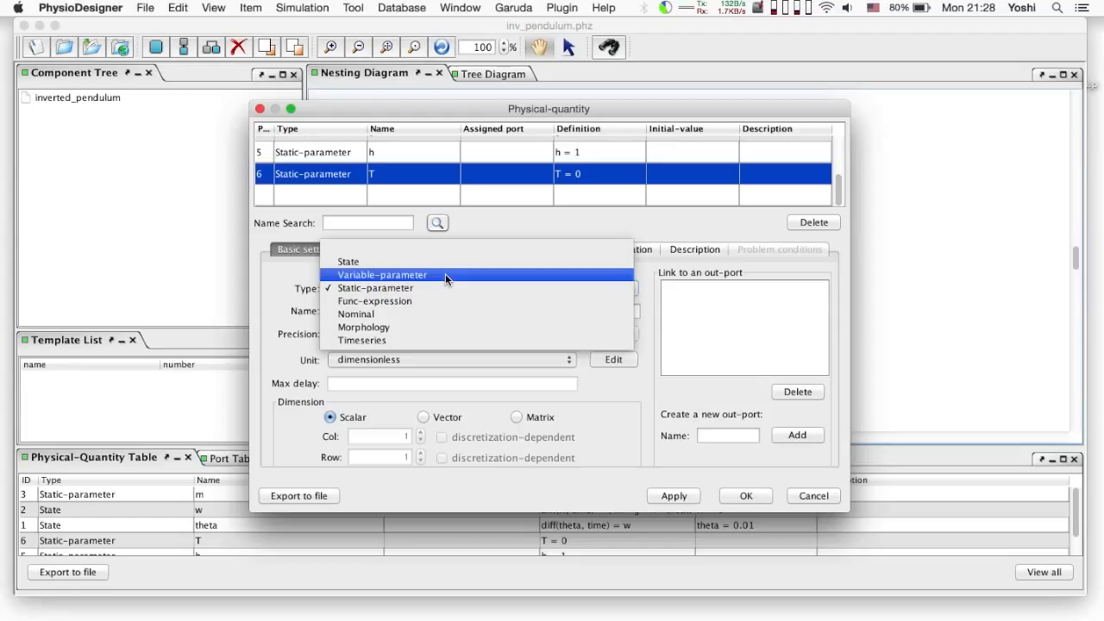
Enter T's equation K*theta+B*w+fP+fD+noise and auto-create the undefined quantities as parameters
click(507, 252)
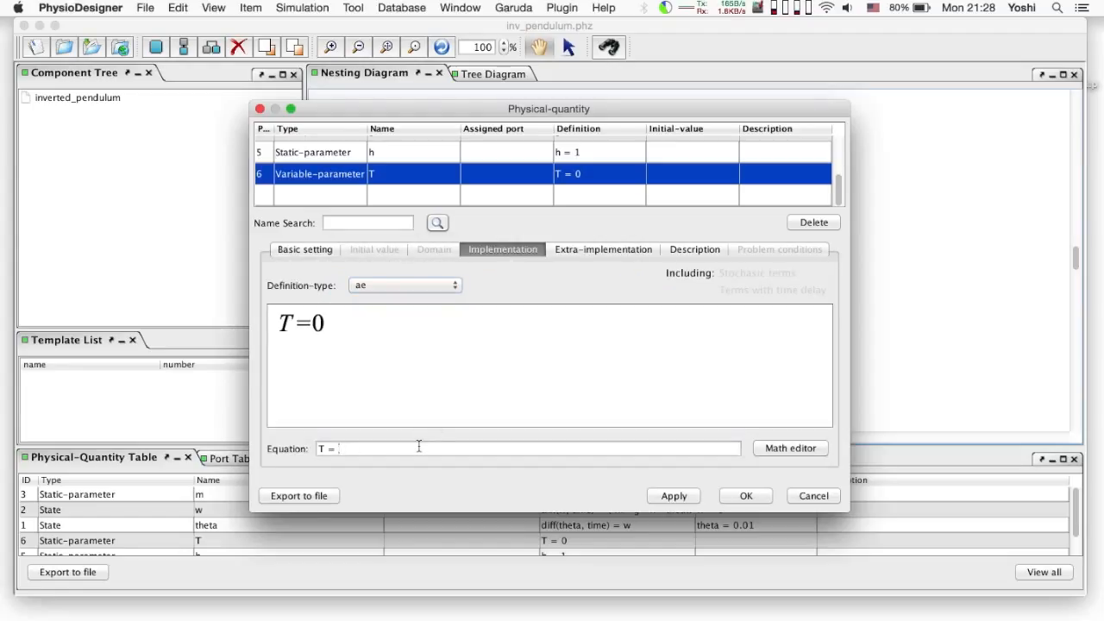
text(*the)
text(ta+B*w+fP+dfD+noise)
key(Return)
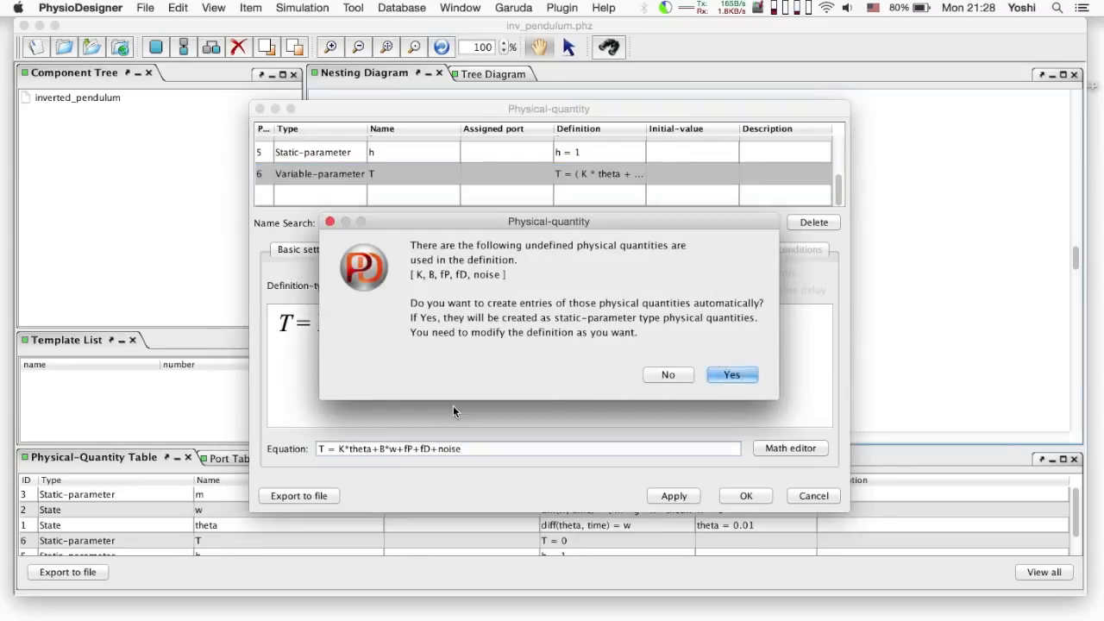
click(721, 377)
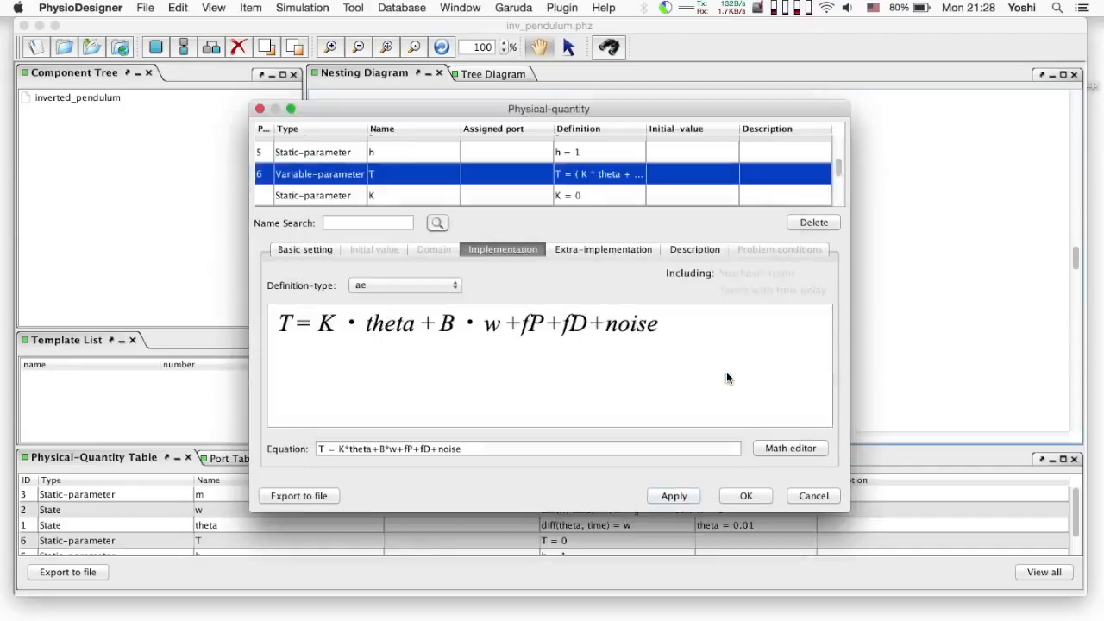
Set the new parameter K to 471 and B to 4.0
click(528, 195)
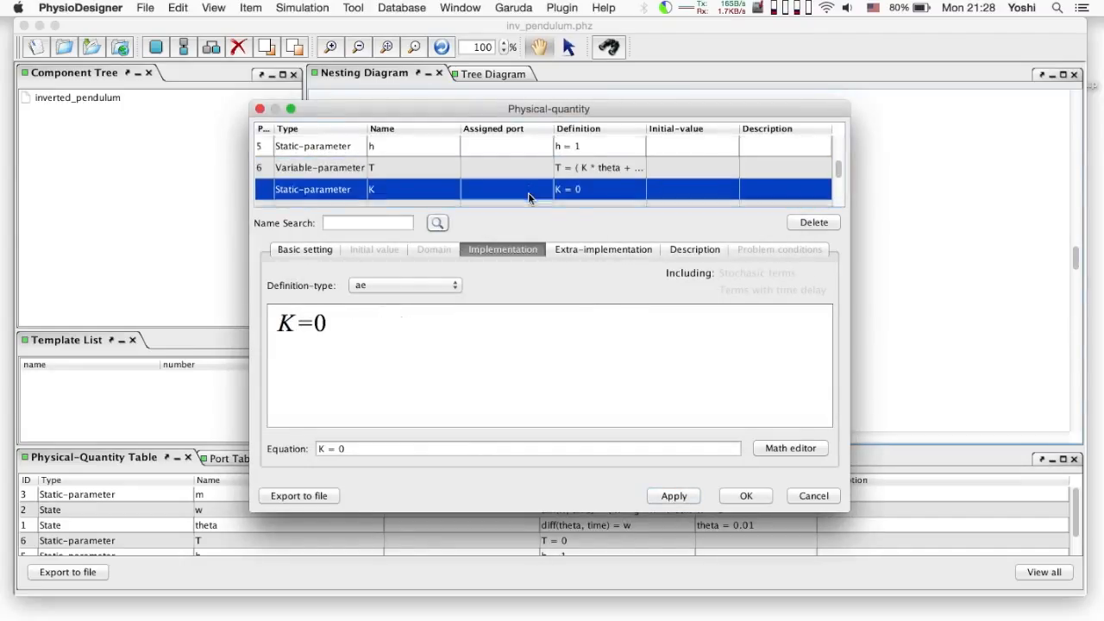
scroll(529, 198, down, 2)
click(410, 448)
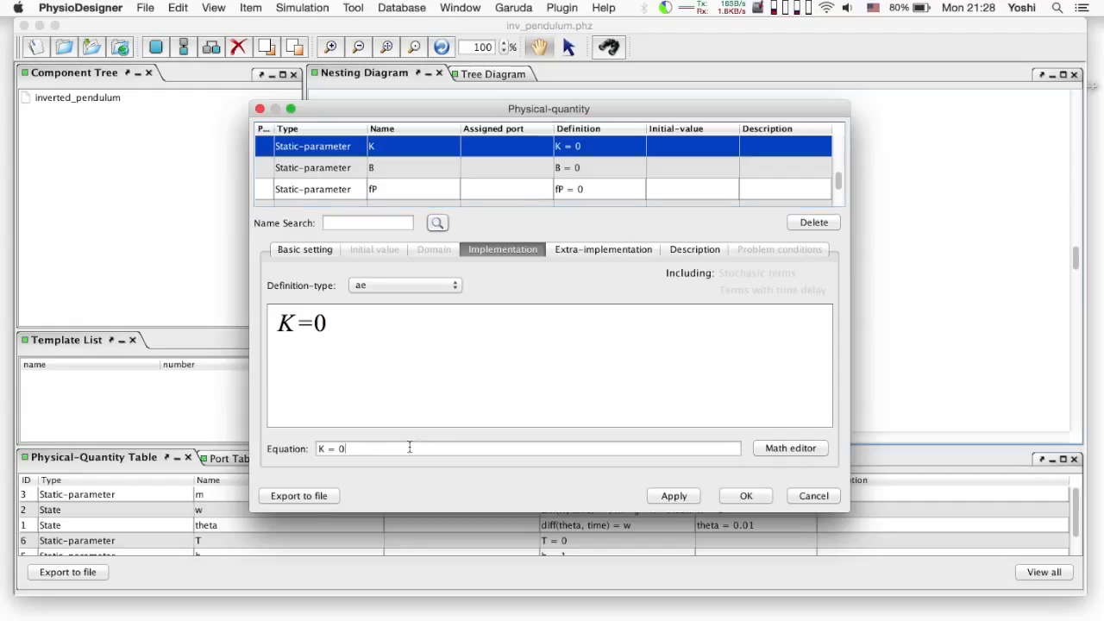
text(471)
key(Return)
click(494, 175)
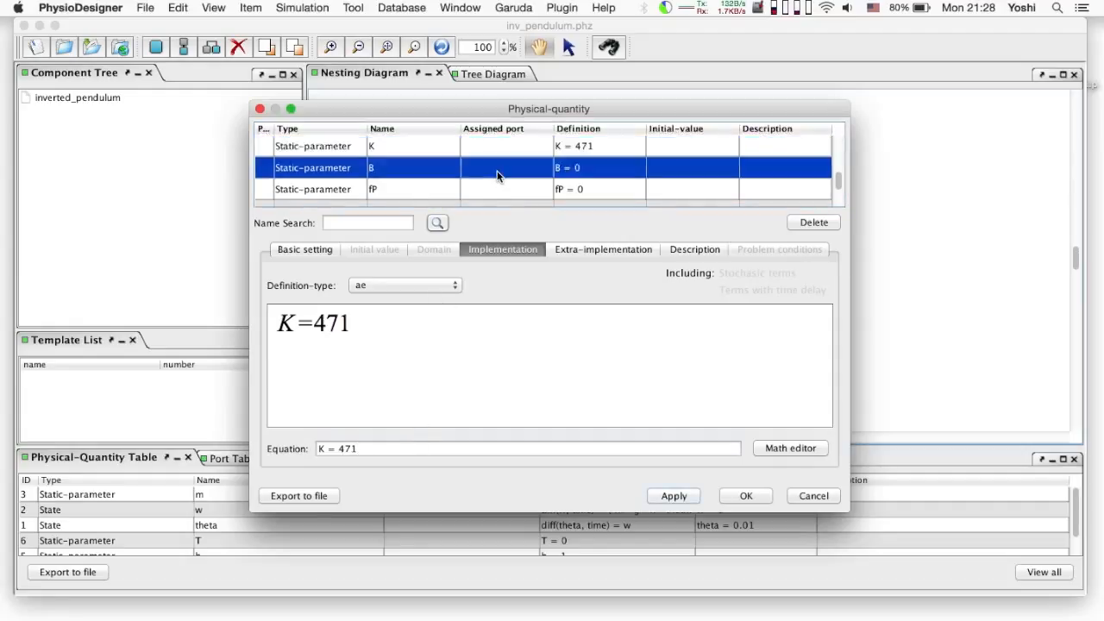
click(375, 447)
key(BackSpace)
text(4.0)
key(Return)
scroll(426, 190, down, 1)
click(420, 168)
Make fP a variable parameter equal to P*theta, creating parameter P
click(327, 248)
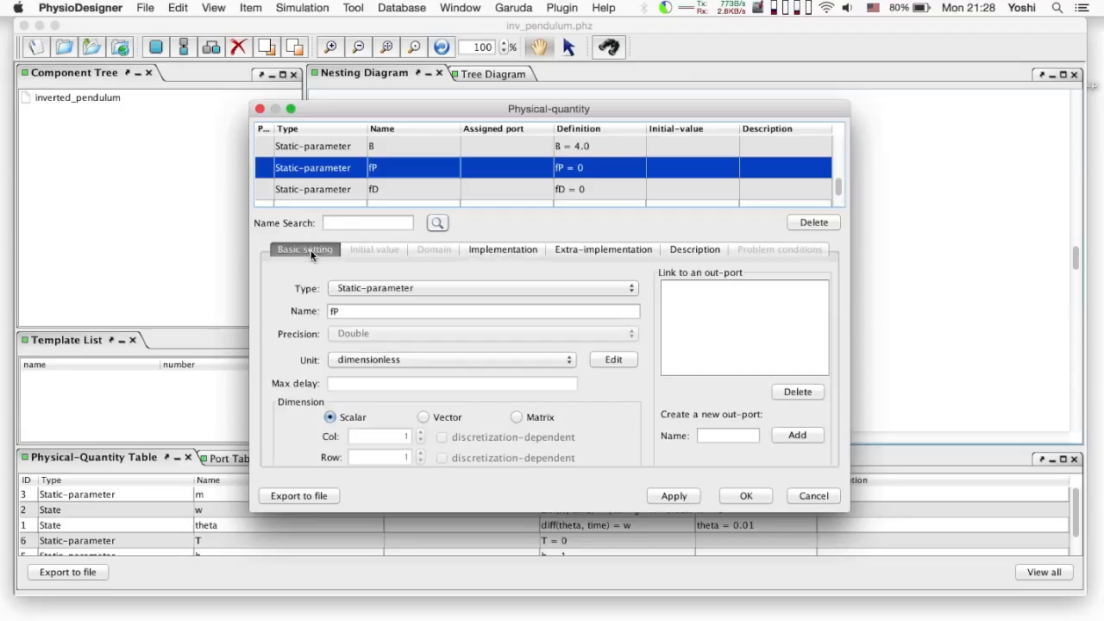
click(405, 288)
click(418, 275)
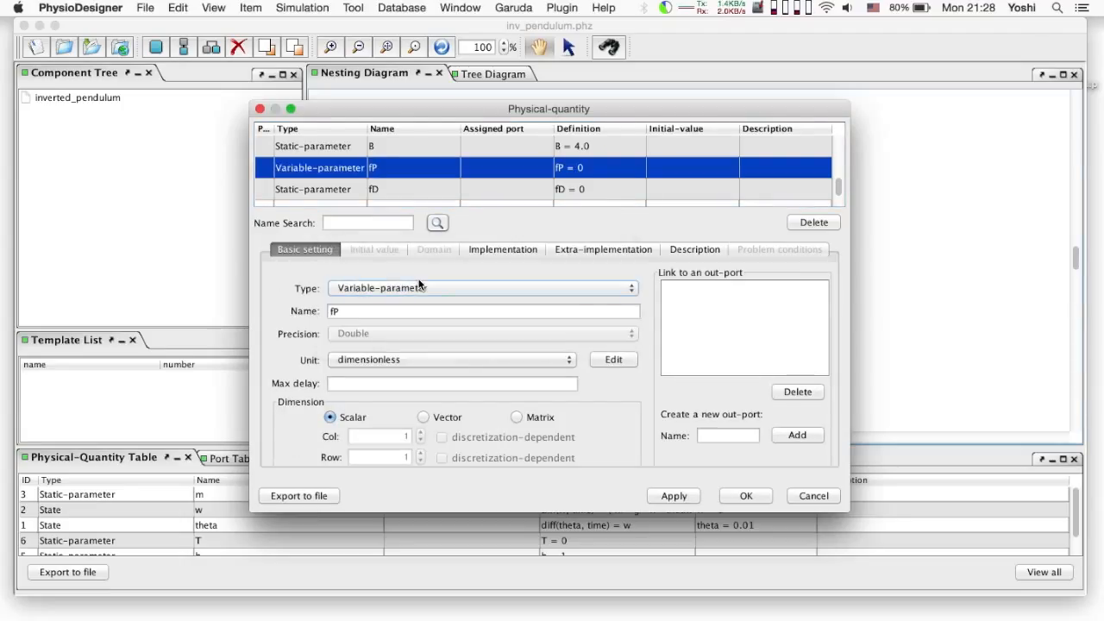
click(499, 251)
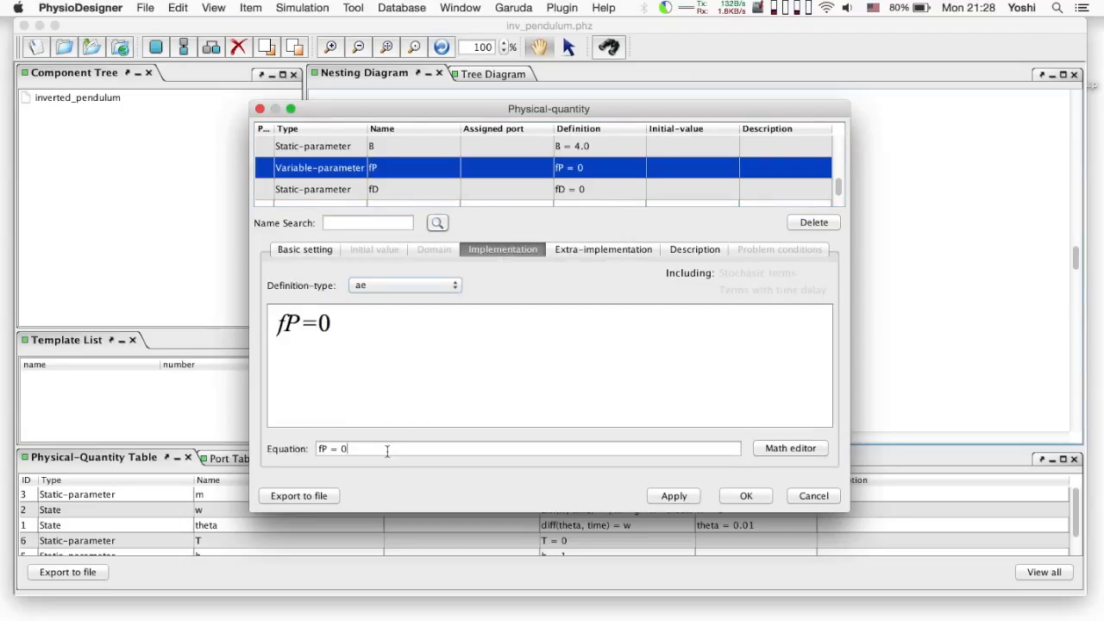
key(BackSpace)
text(P*theta)
key(Return)
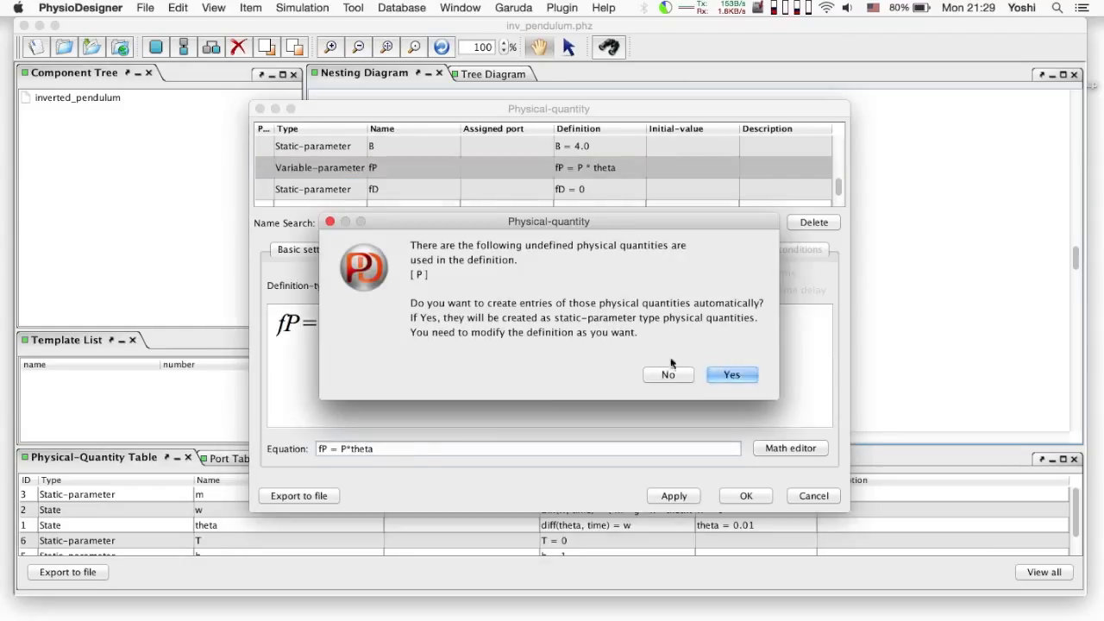
click(729, 374)
Define fD as the variable parameter D*w, creating parameter D
click(518, 191)
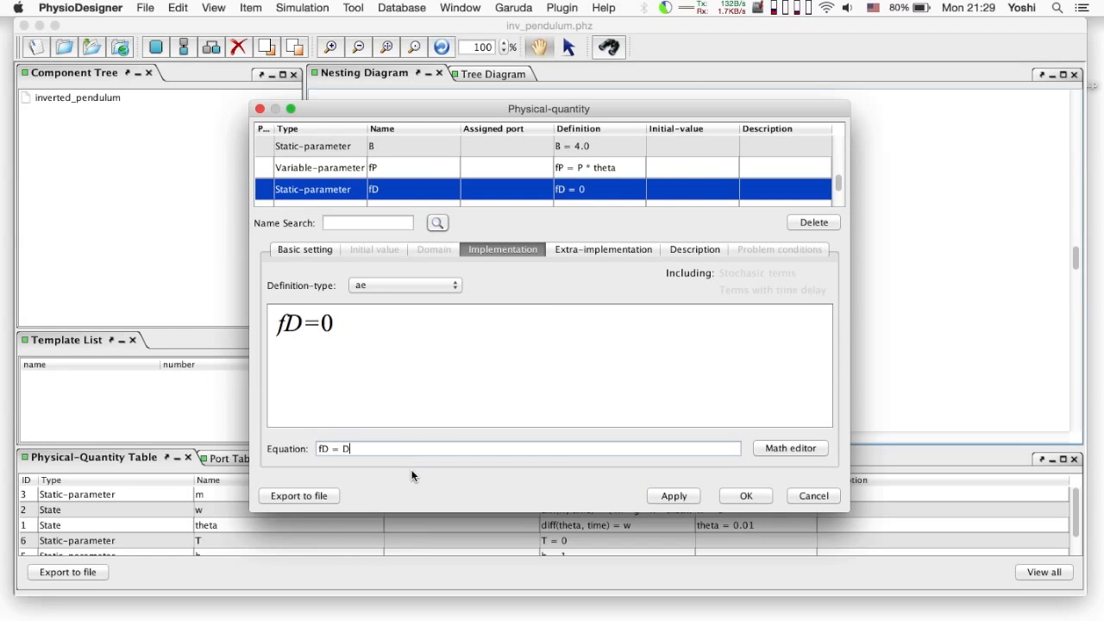
key(Return)
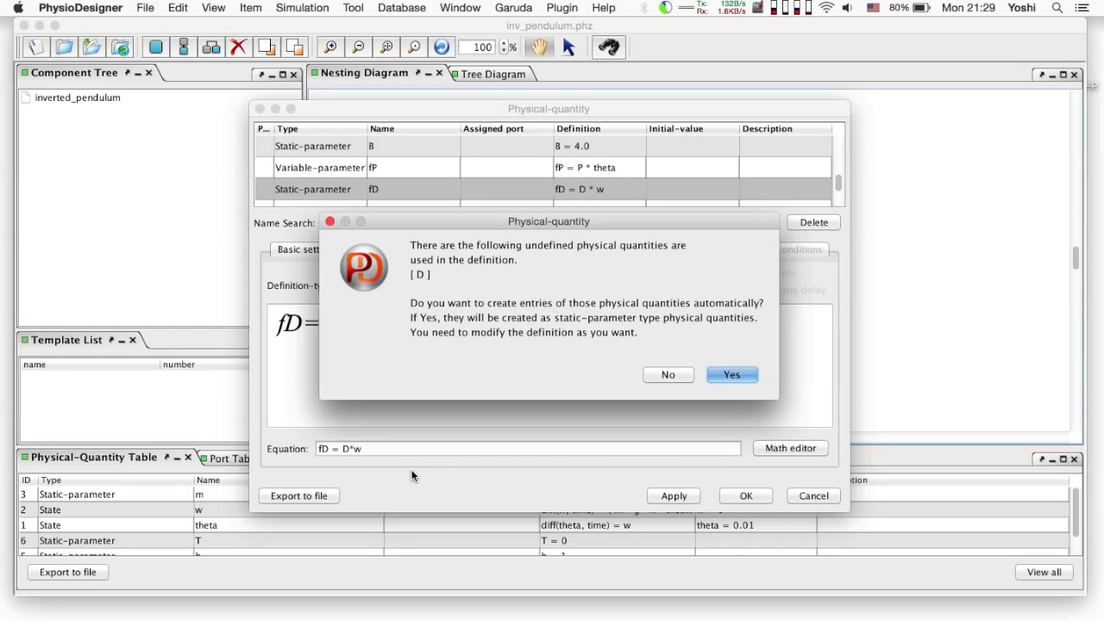
click(732, 372)
click(314, 248)
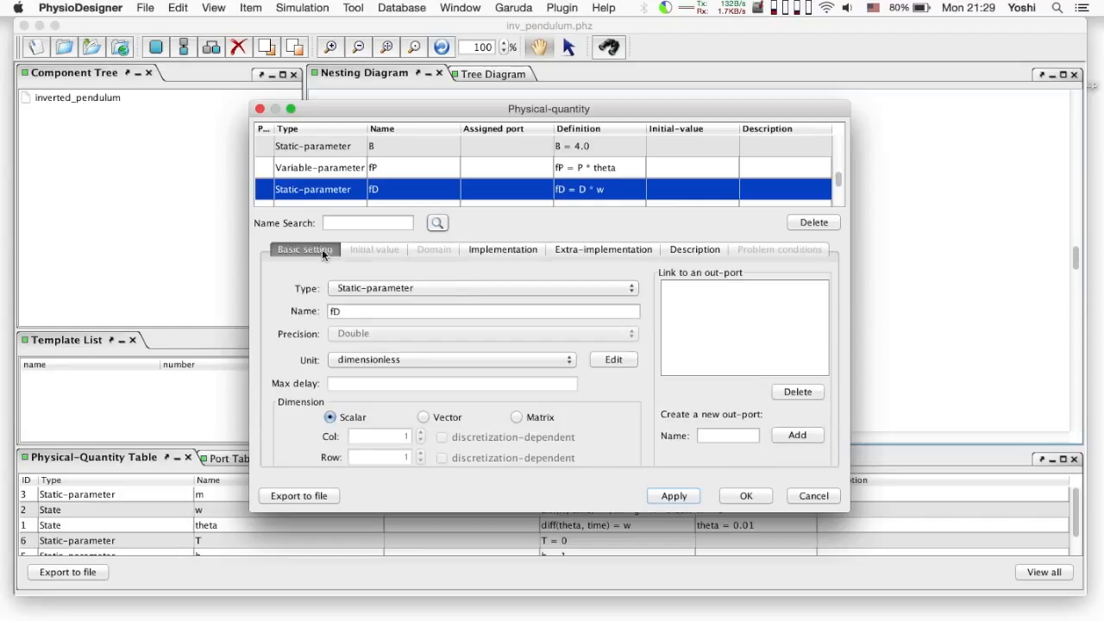
click(464, 287)
click(464, 275)
scroll(515, 191, down, 2)
click(514, 164)
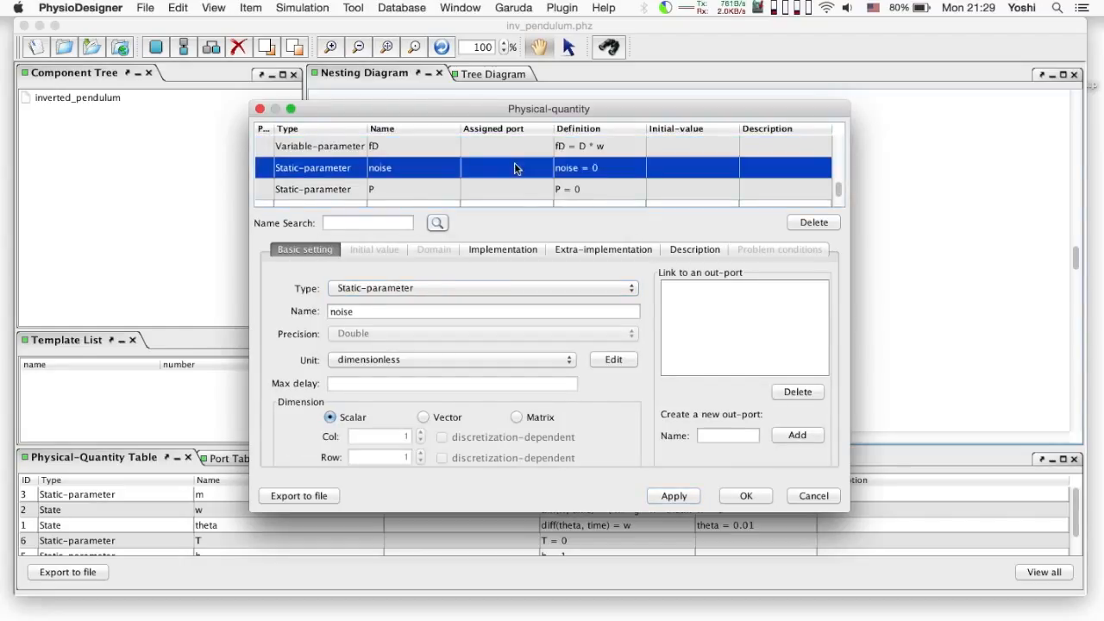
click(518, 248)
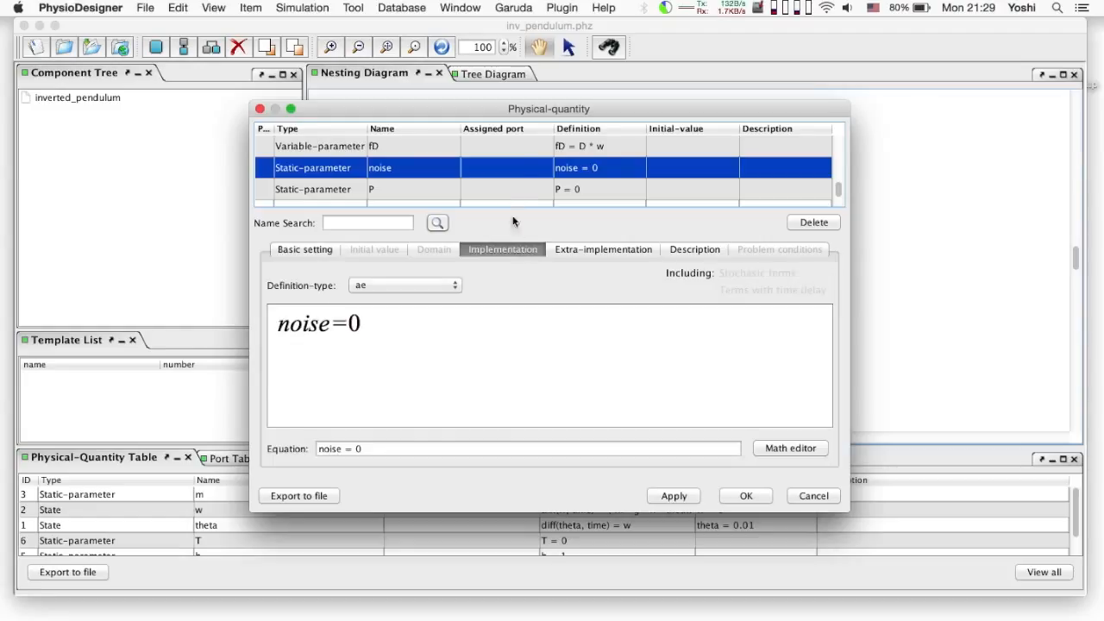
Set P to 0.8*m*g*h and D to 270
click(505, 191)
click(425, 448)
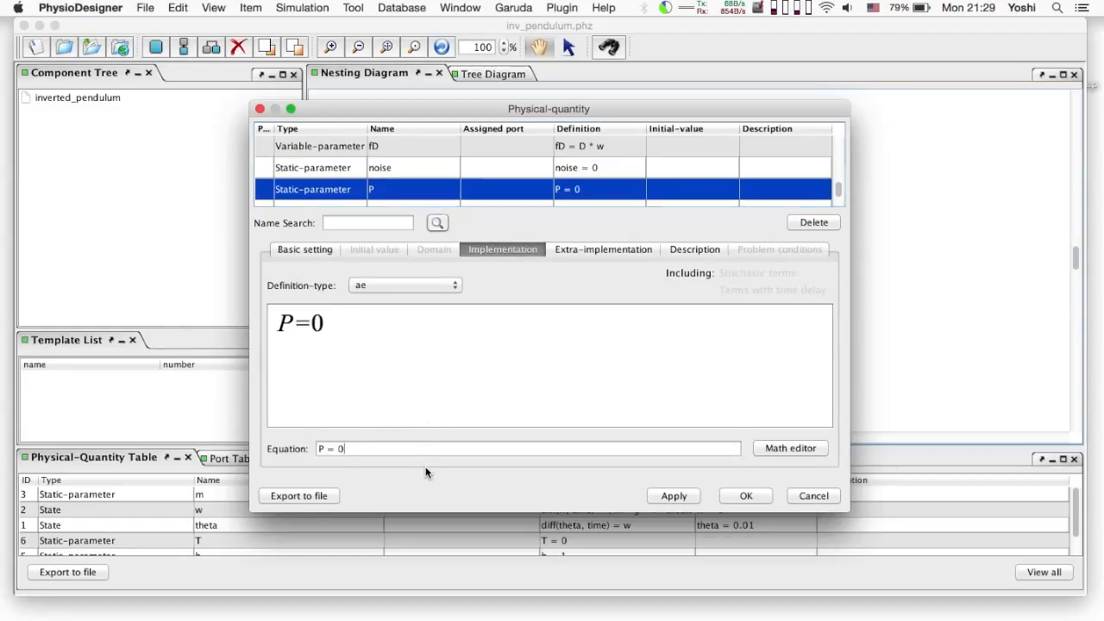
key(BackSpace)
text(0.8*m*g*h)
key(Return)
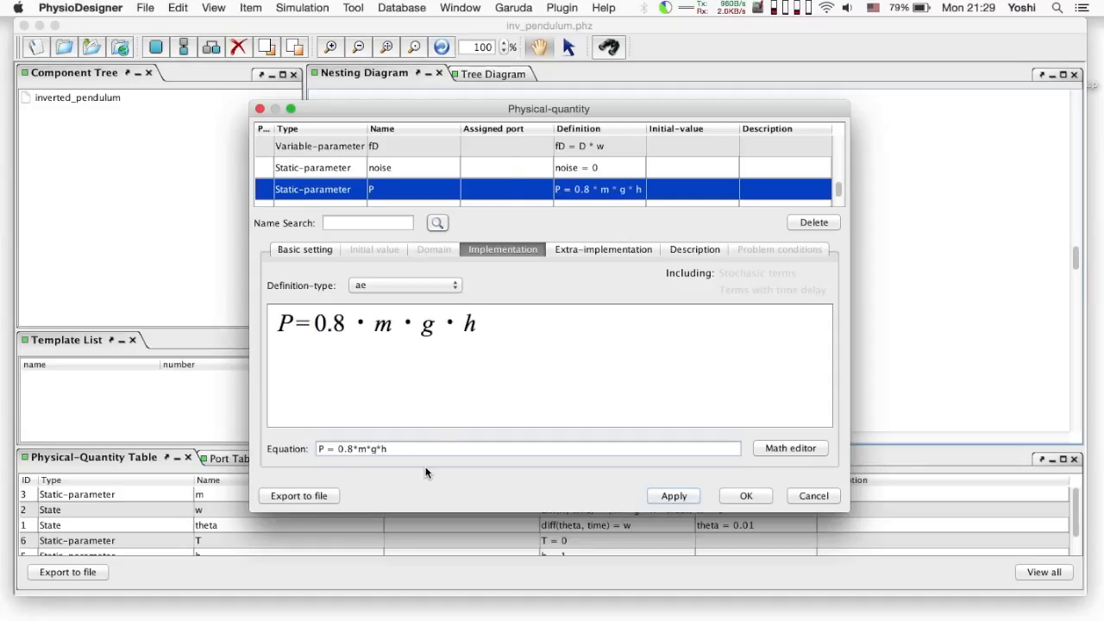
scroll(504, 173, down, 2)
click(504, 173)
click(456, 446)
key(BackSpace)
text(270)
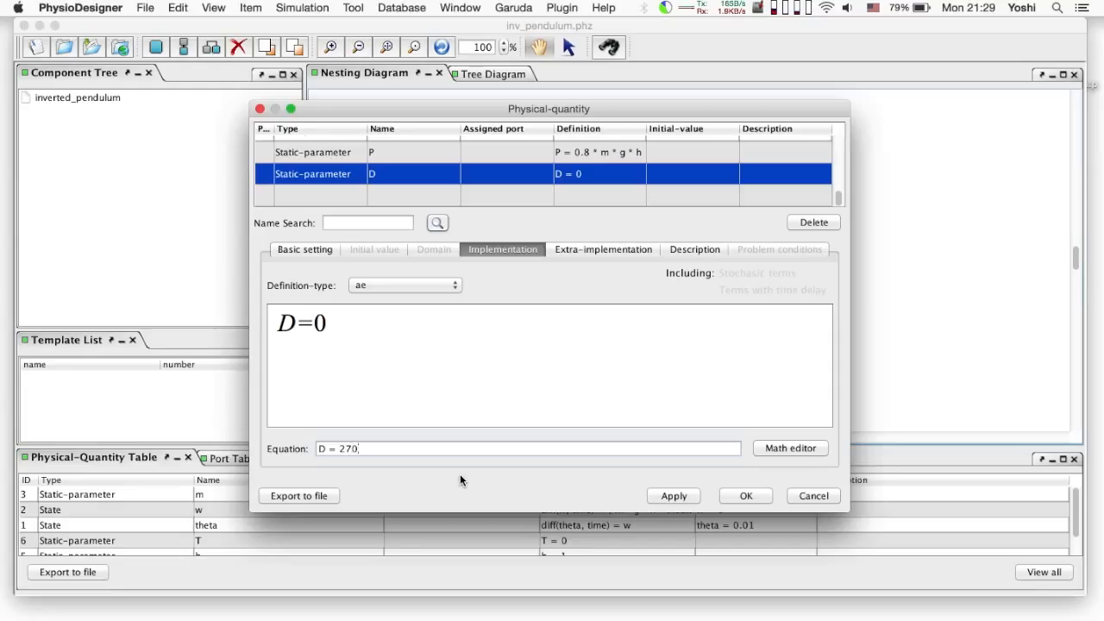
key(Return)
Accept the quantity edits and Save As the model under the name model1
click(733, 497)
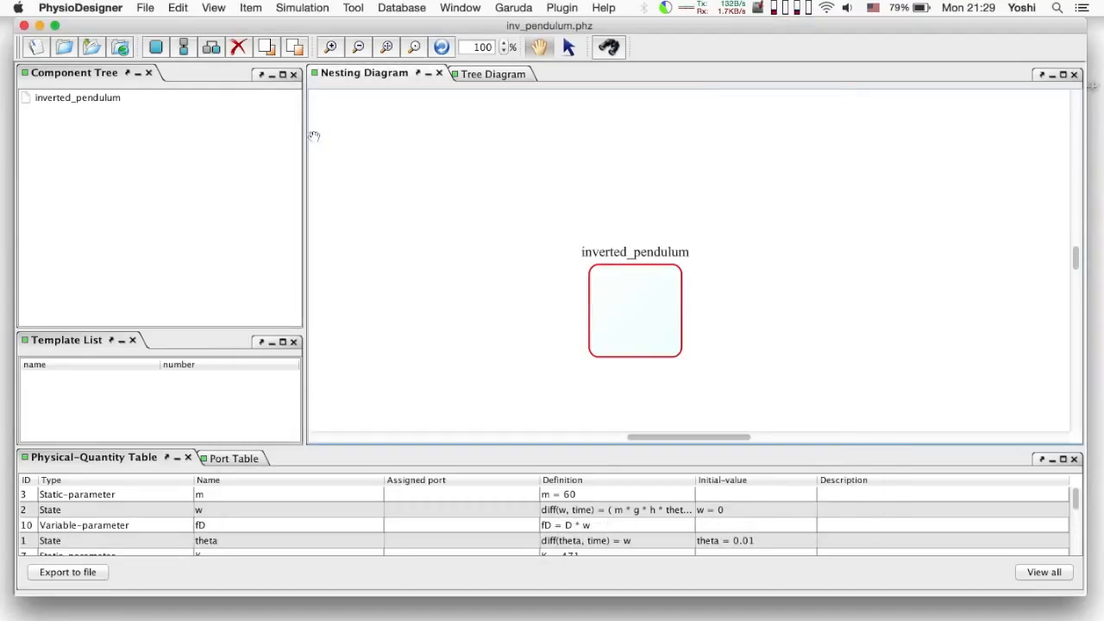
click(145, 7)
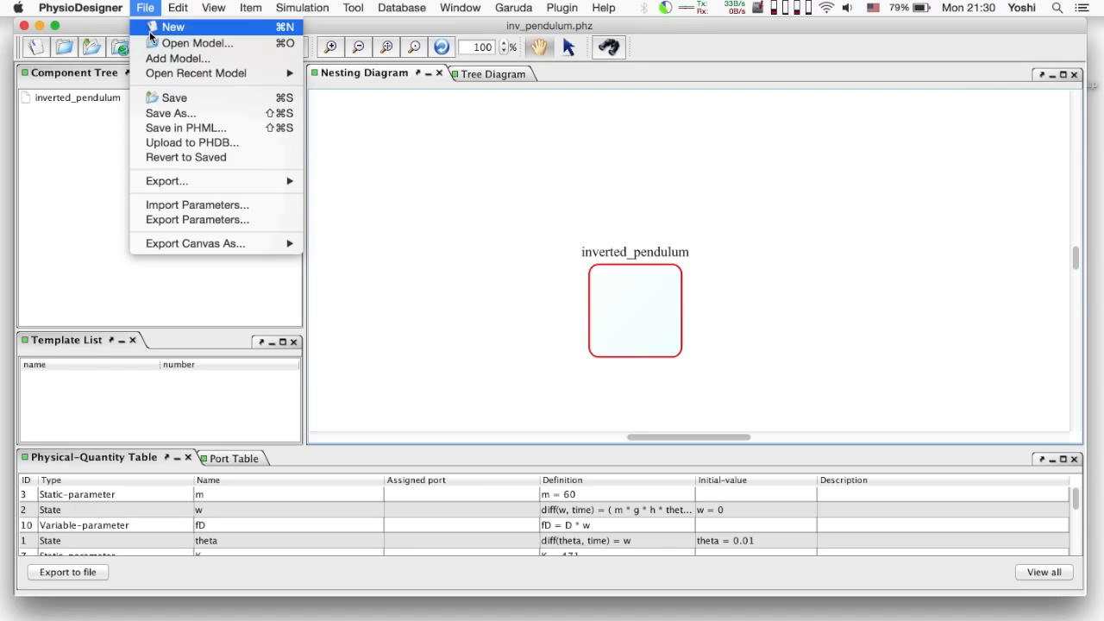
click(188, 116)
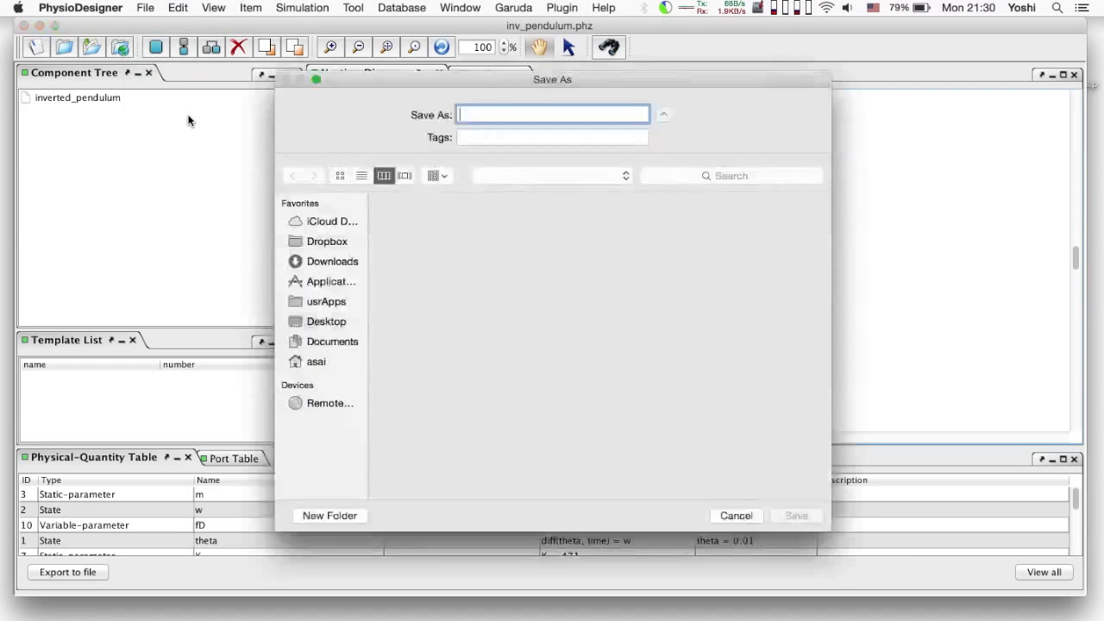
text(mode)
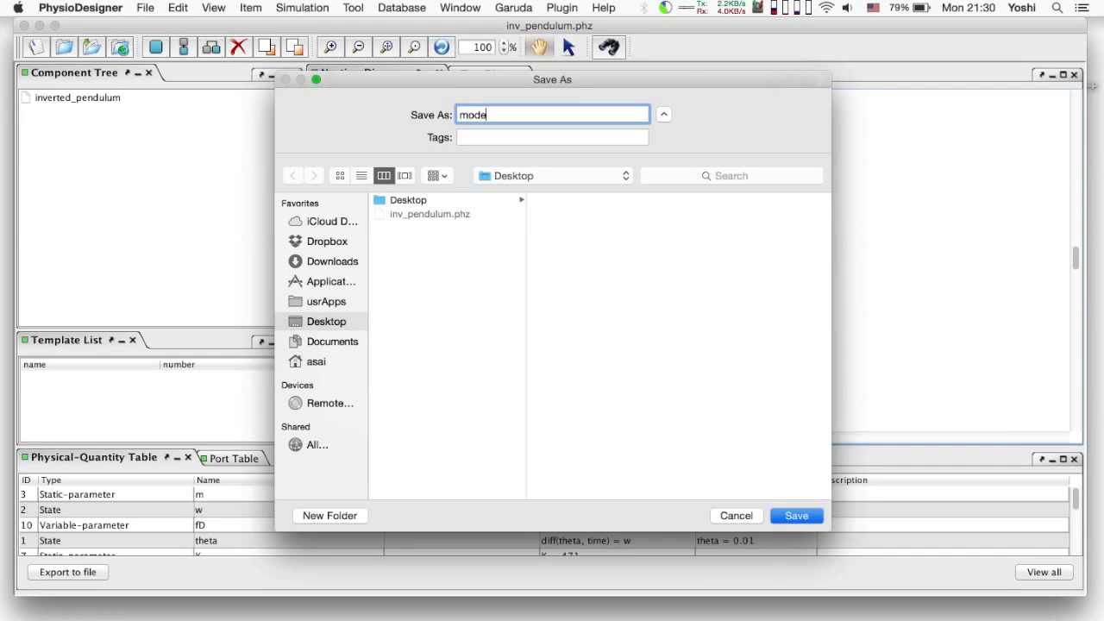
text(l1)
key(Return)
click(273, 7)
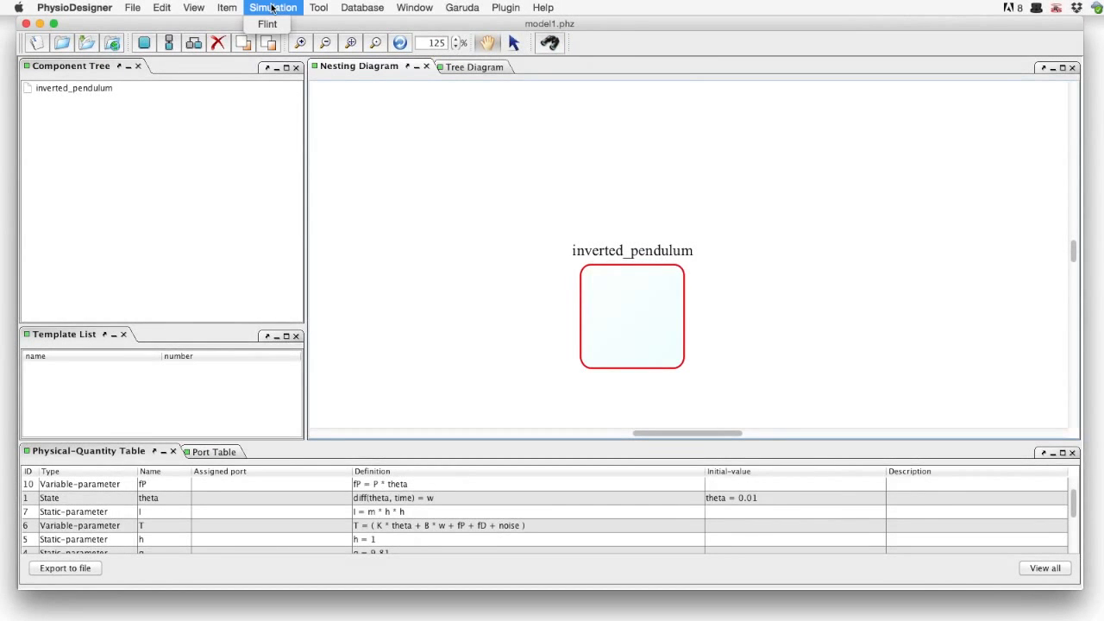
Launch model1 in Flint and run the simulation
click(273, 26)
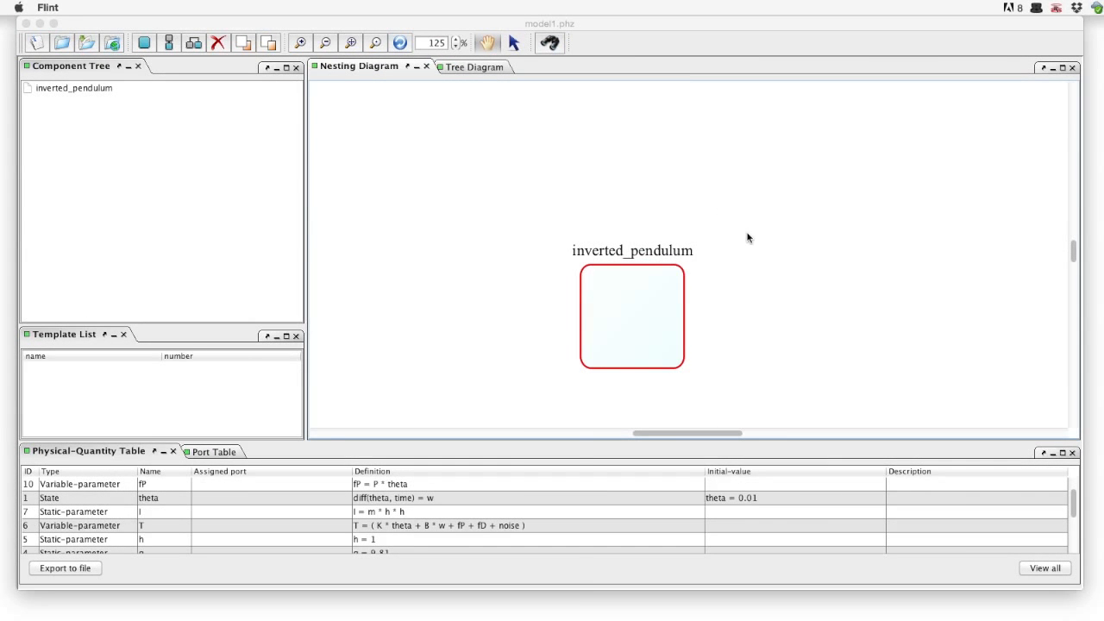
drag(784, 308, 519, 166)
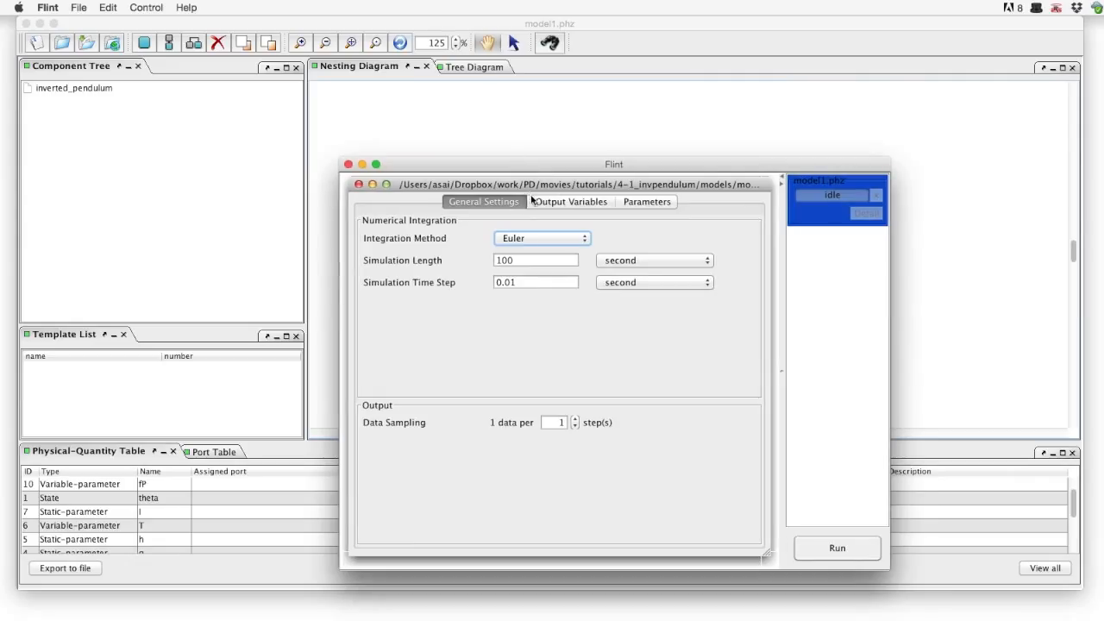
click(833, 548)
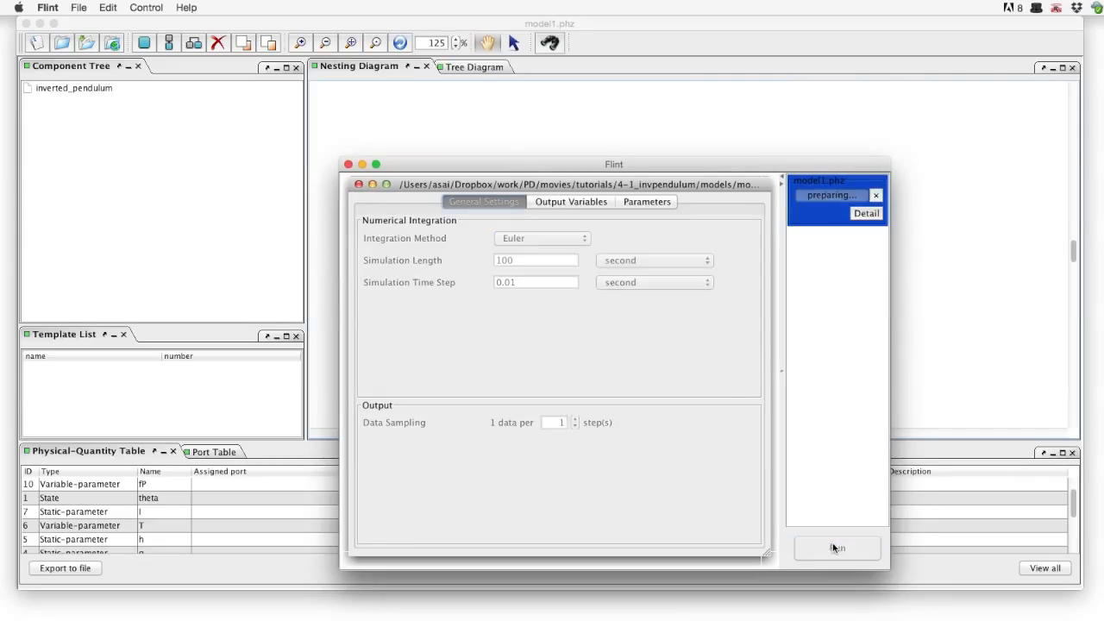
click(678, 386)
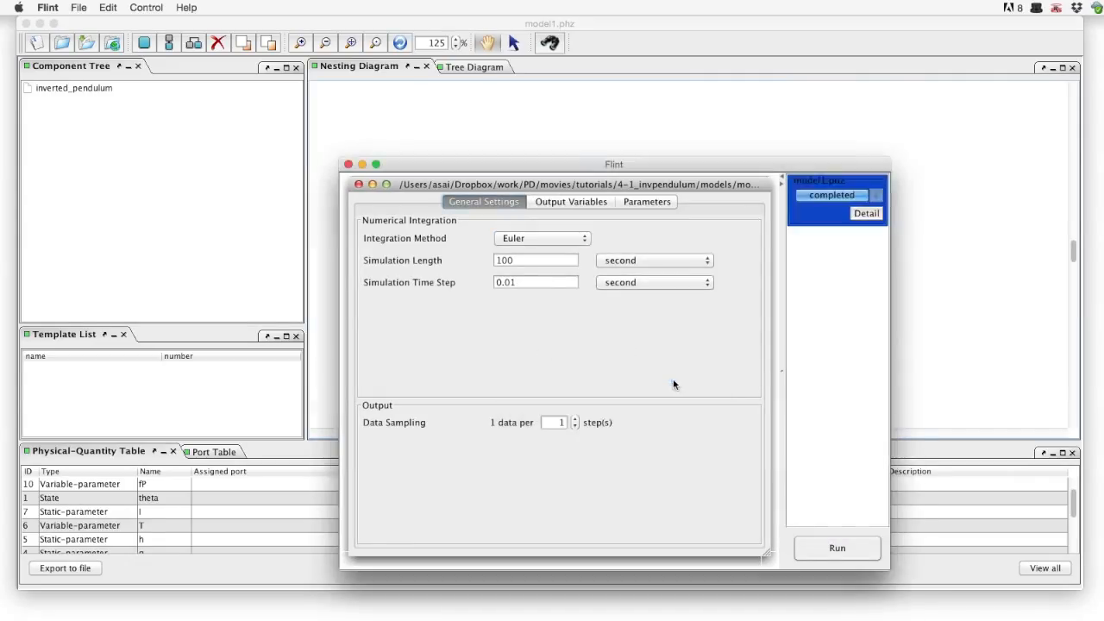
Plot w against theta from the results and move the plot to the top-left
click(866, 214)
click(800, 263)
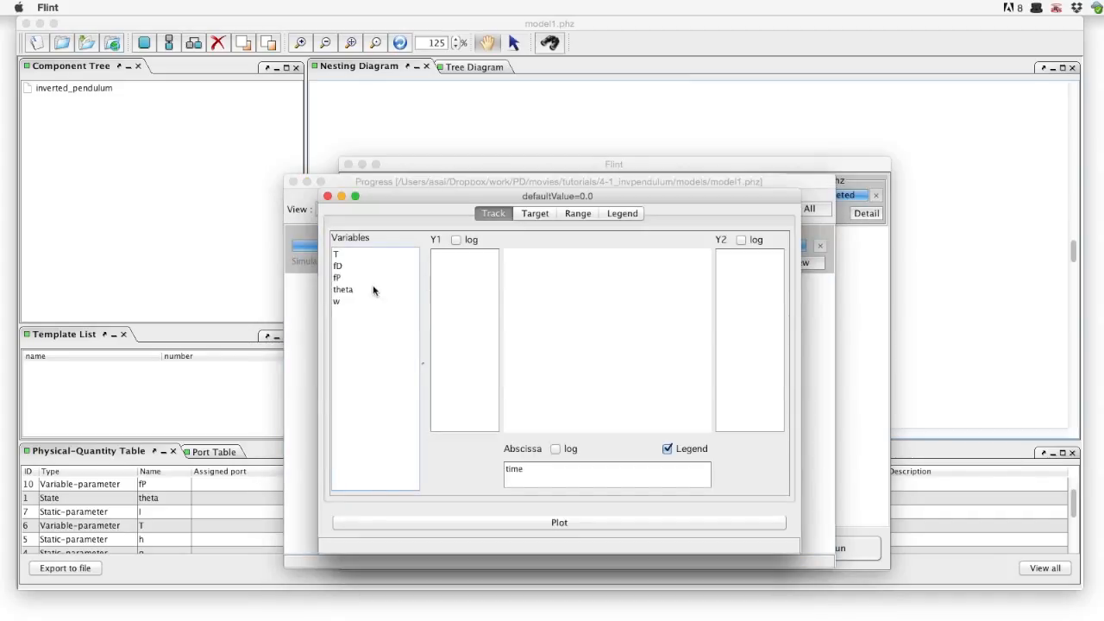
drag(371, 290, 468, 295)
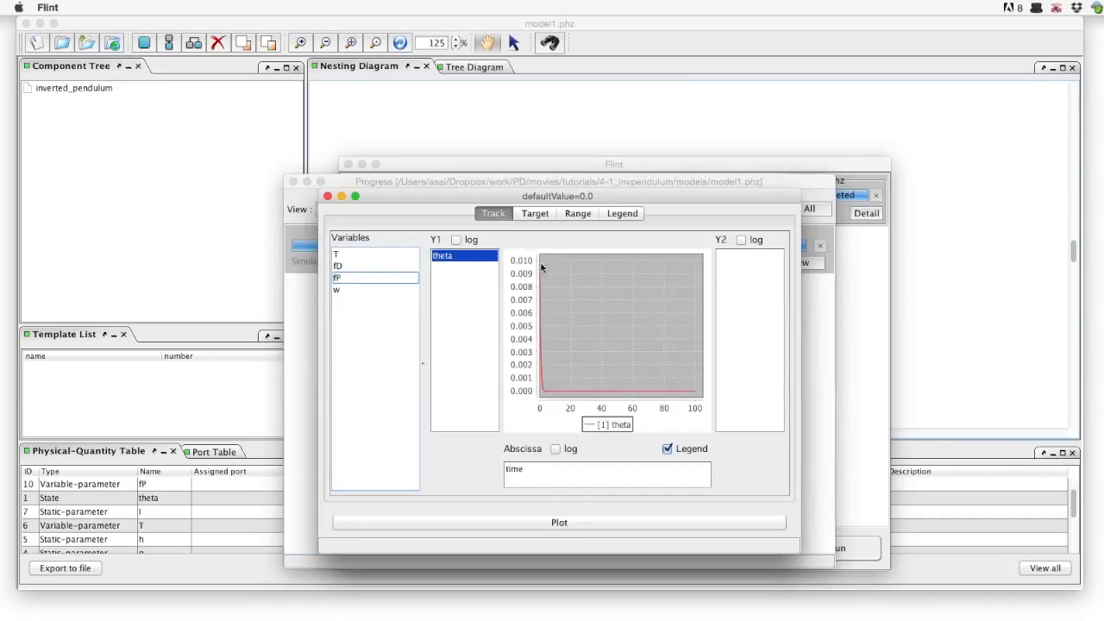
drag(535, 253, 552, 412)
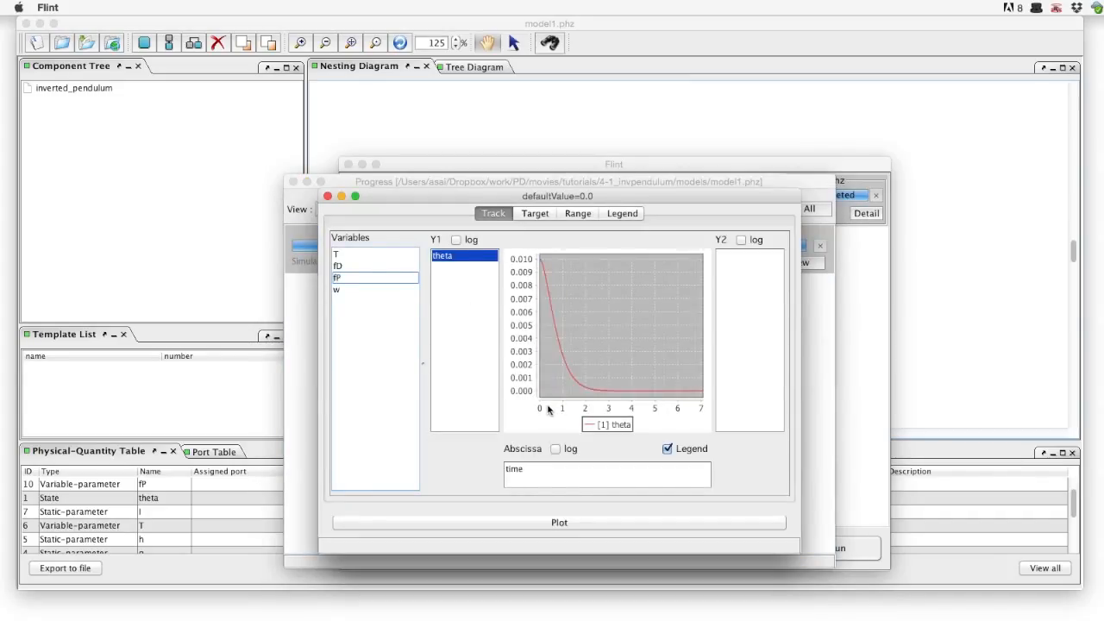
drag(459, 275, 548, 472)
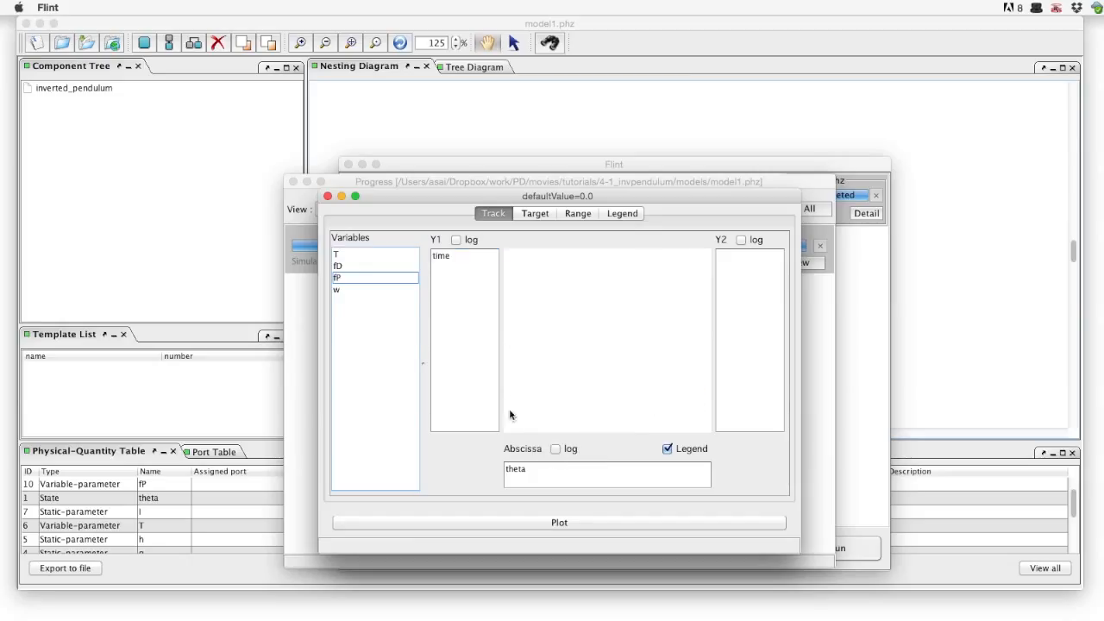
mouse_move(443, 255)
mouse_down()
mouse_move(355, 294)
mouse_move(465, 258)
mouse_up()
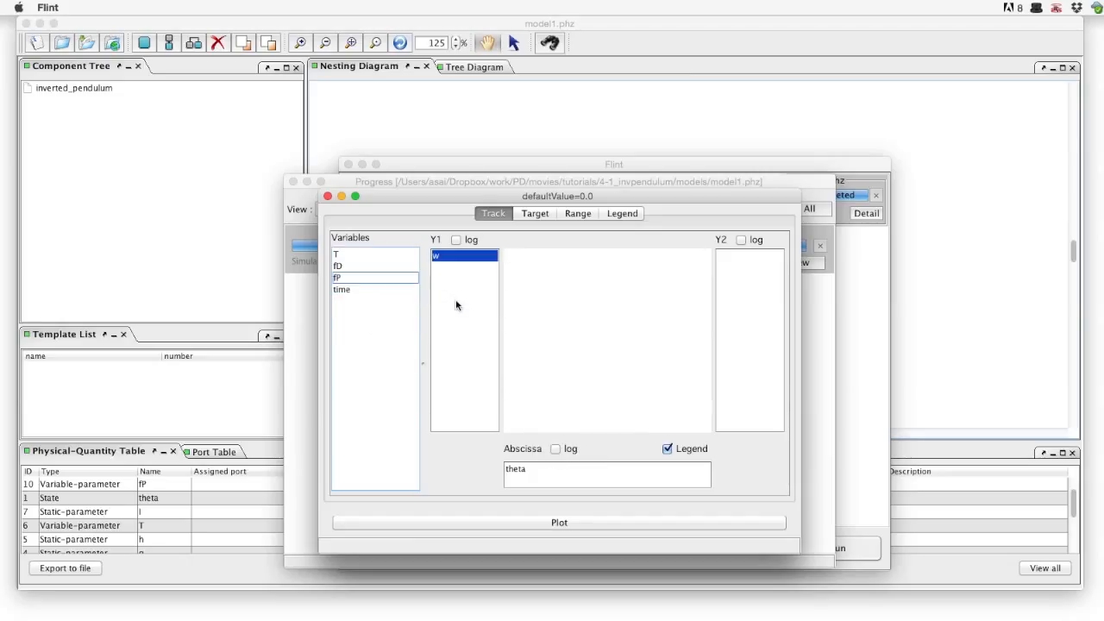
drag(540, 196, 242, 36)
Change P to 700 in Flint's parameter table and rerun the simulation
click(853, 426)
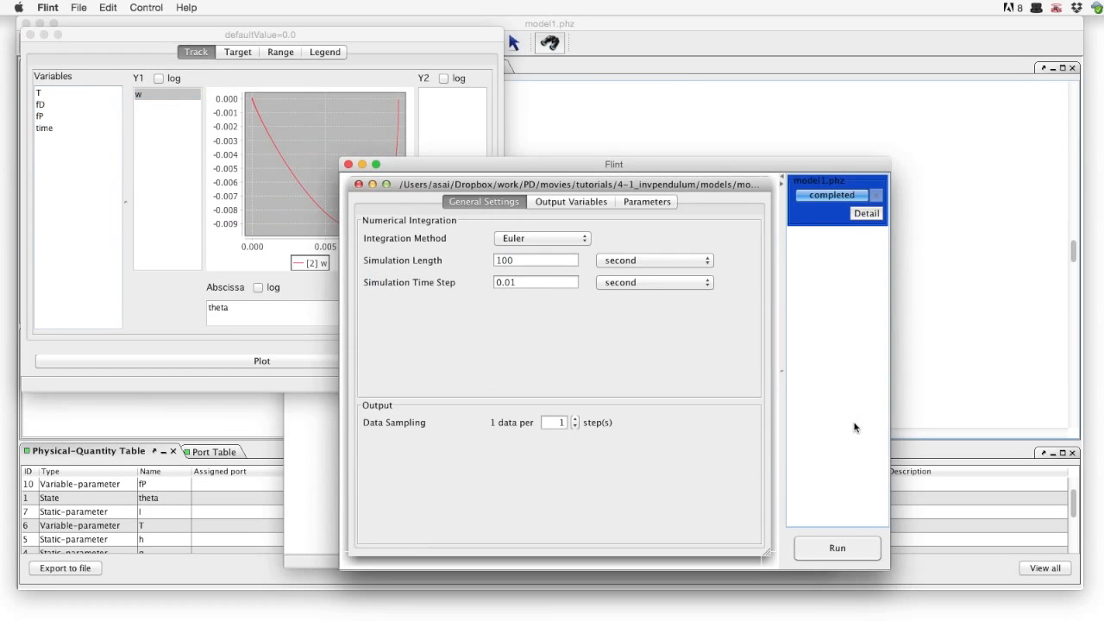
click(648, 202)
click(704, 419)
double_click(702, 418)
text(700)
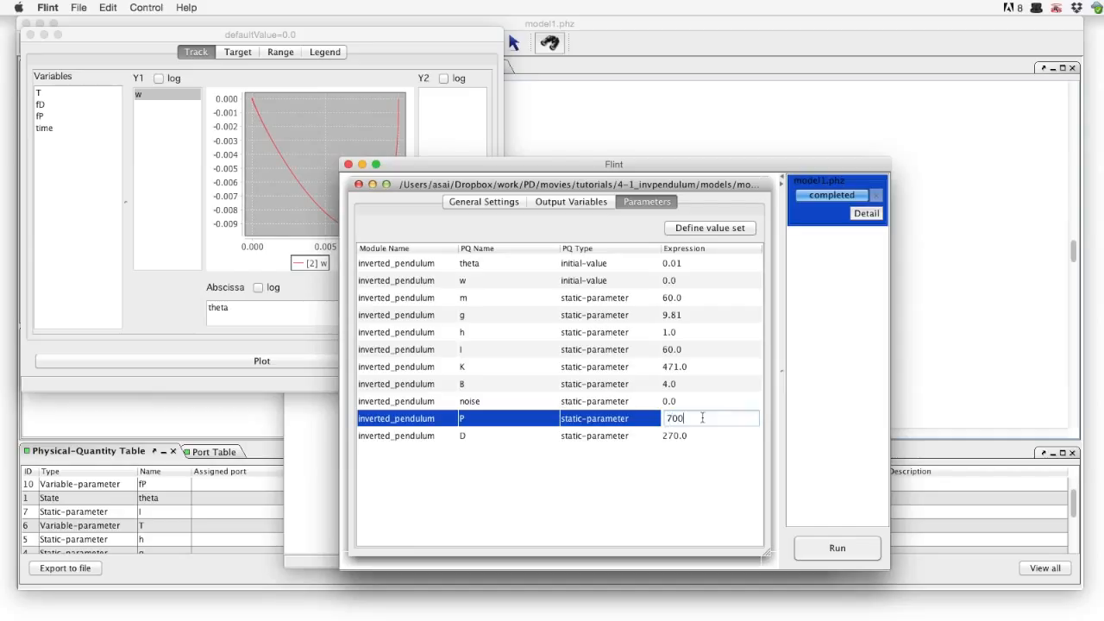
key(Return)
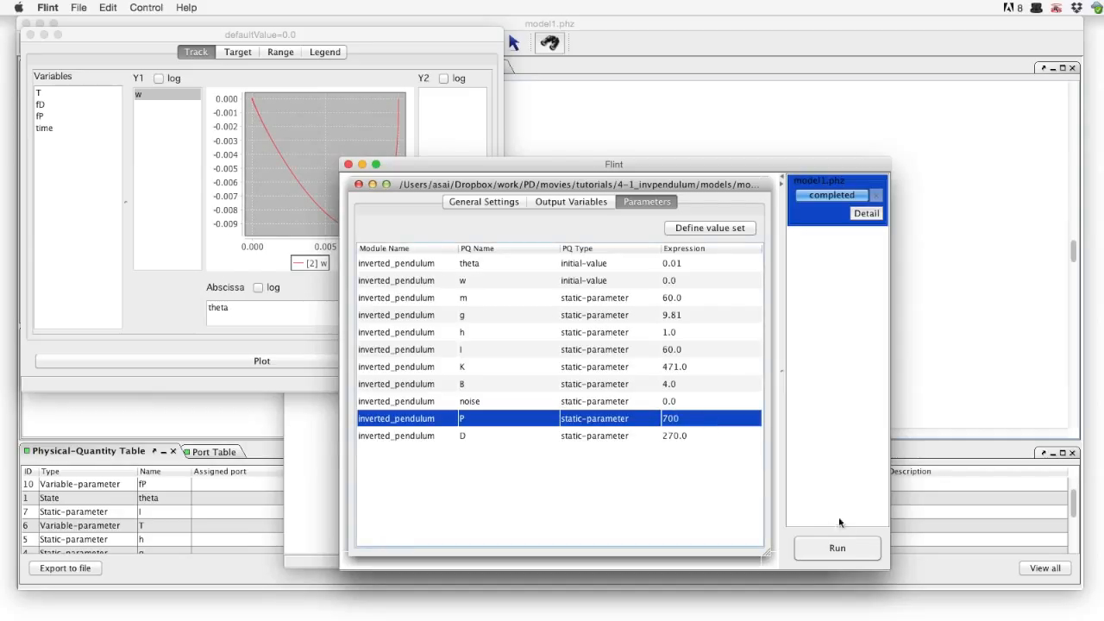
click(852, 549)
click(675, 385)
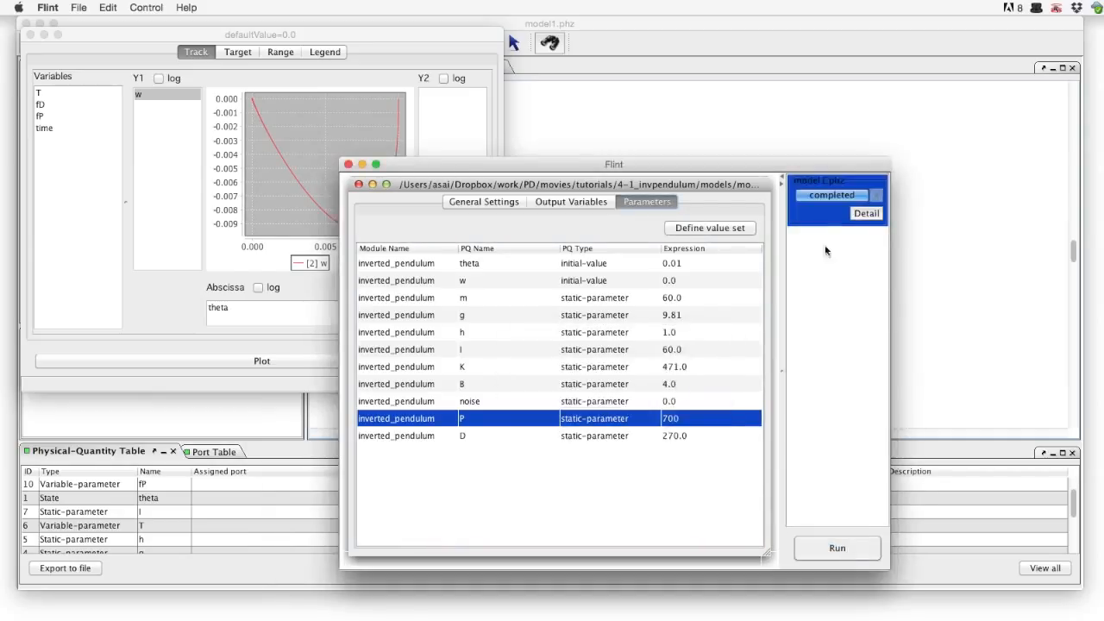
Plot w against theta, zoom in around the curve's turn, and move the plot aside
click(799, 260)
drag(371, 290, 461, 308)
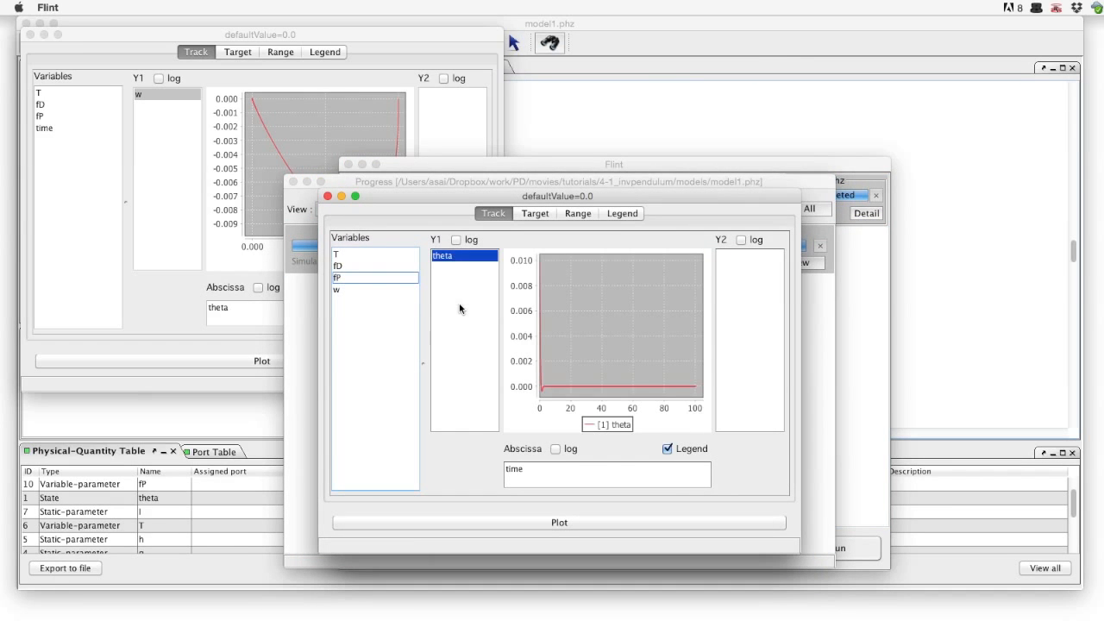
drag(549, 365, 548, 365)
mouse_move(455, 261)
mouse_down()
mouse_move(520, 428)
mouse_move(522, 474)
mouse_move(426, 270)
mouse_move(374, 290)
mouse_move(464, 256)
mouse_up()
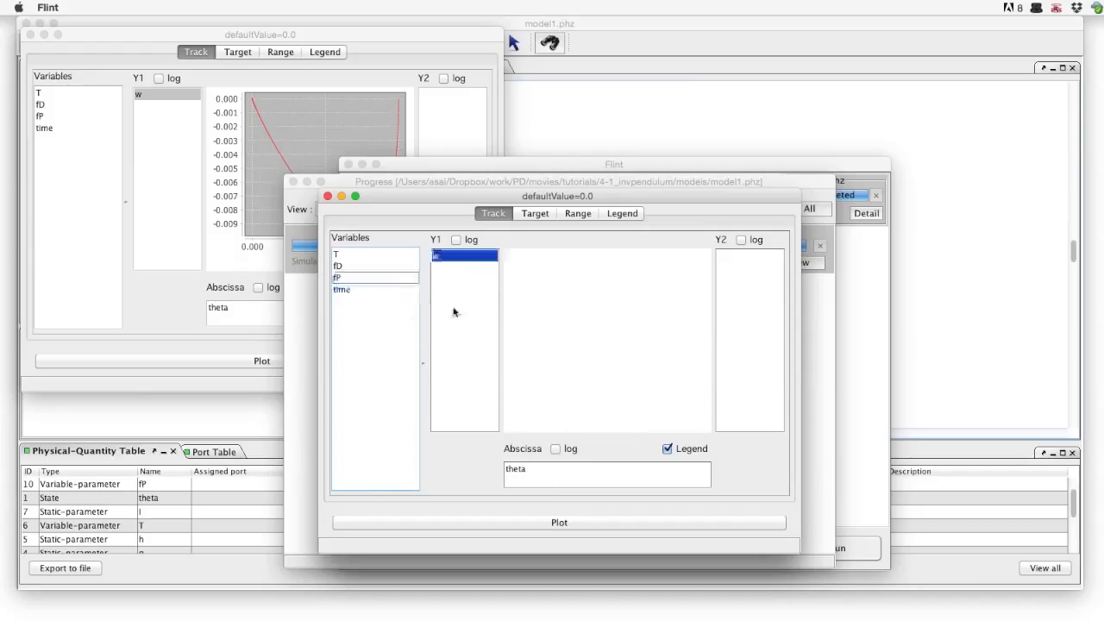
drag(548, 261, 566, 276)
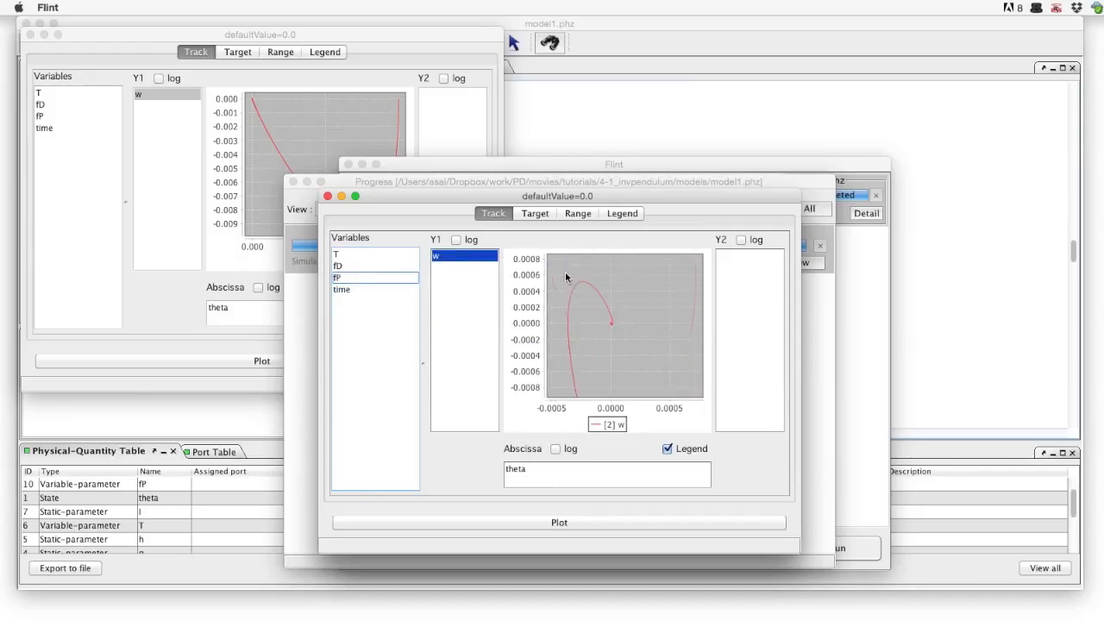
drag(604, 316, 616, 329)
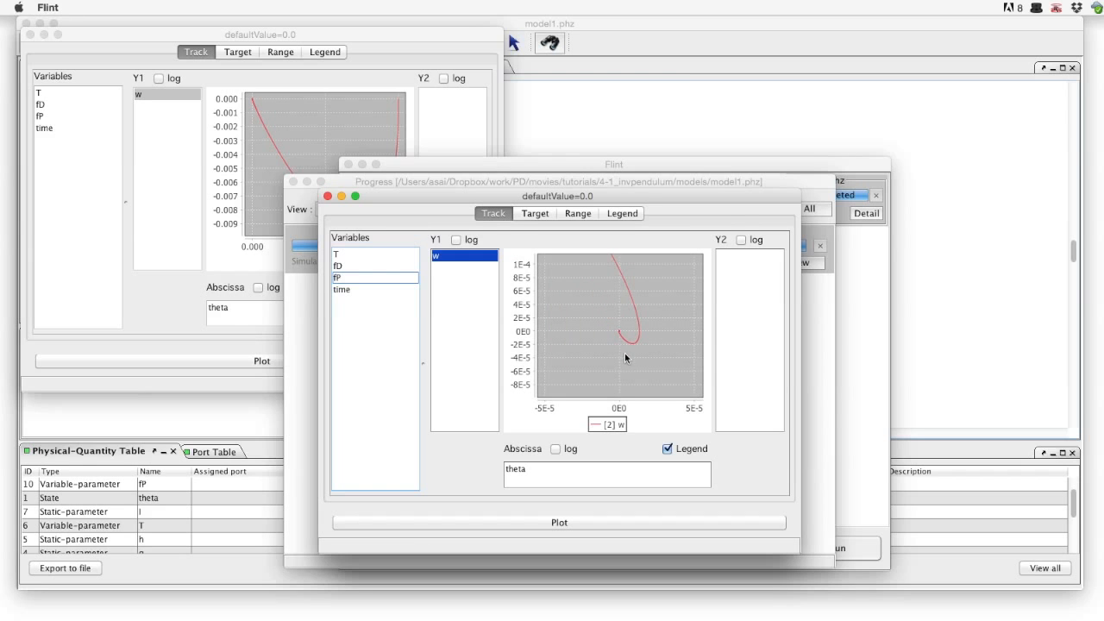
drag(740, 196, 434, 260)
Change P to 200 and rerun the simulation
click(875, 383)
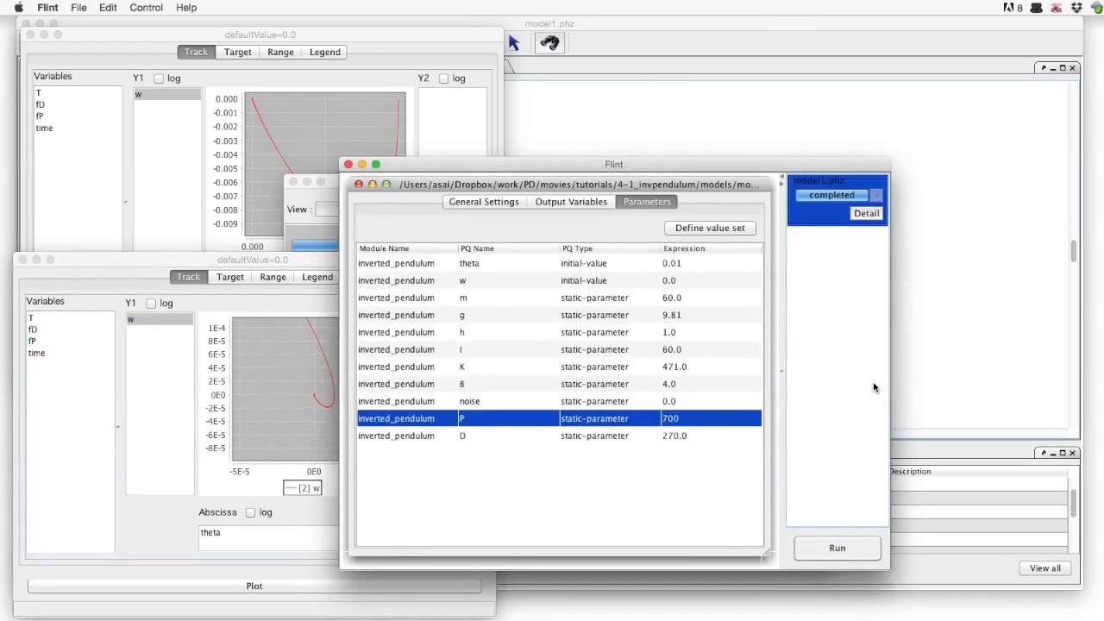
double_click(724, 417)
double_click(724, 417)
text(200)
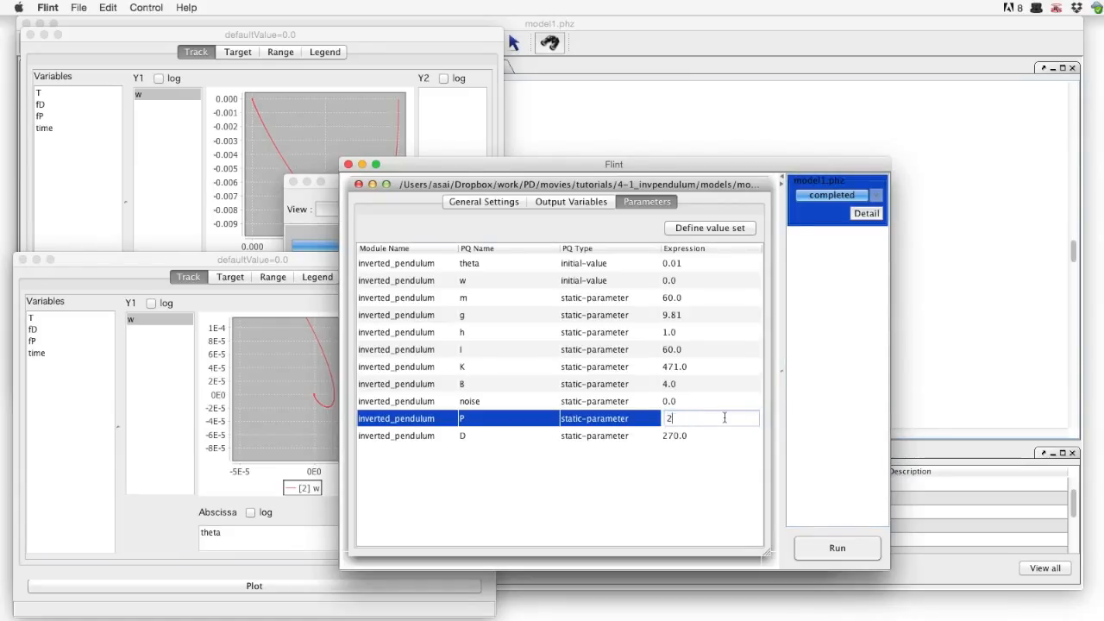
key(Return)
click(866, 553)
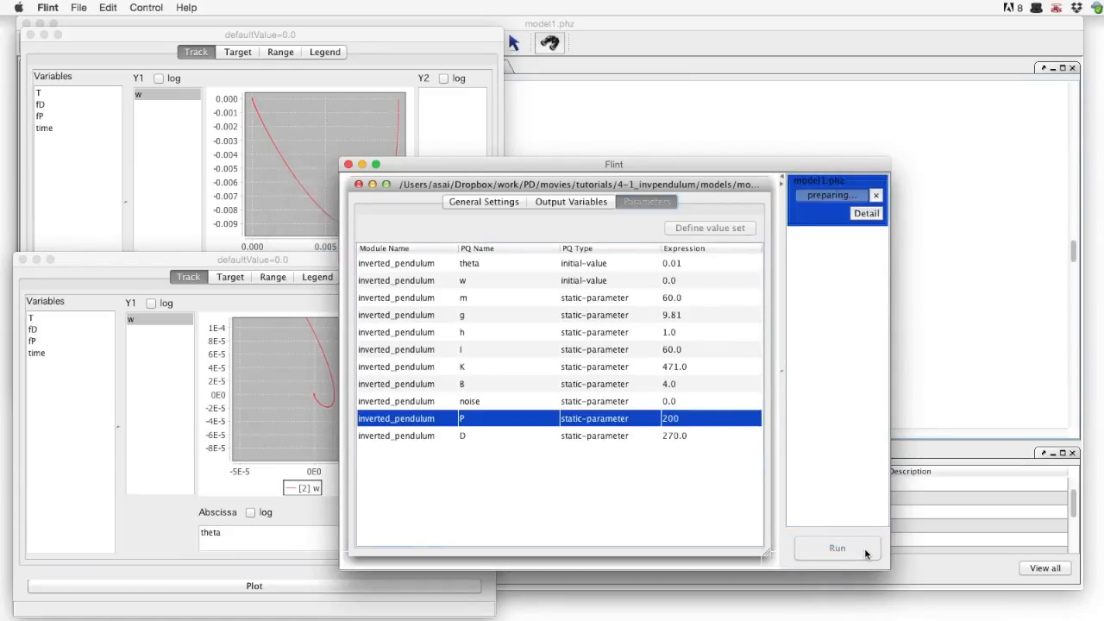
click(665, 380)
Plot w against theta for the P = 200 run and move it to the top right
click(865, 213)
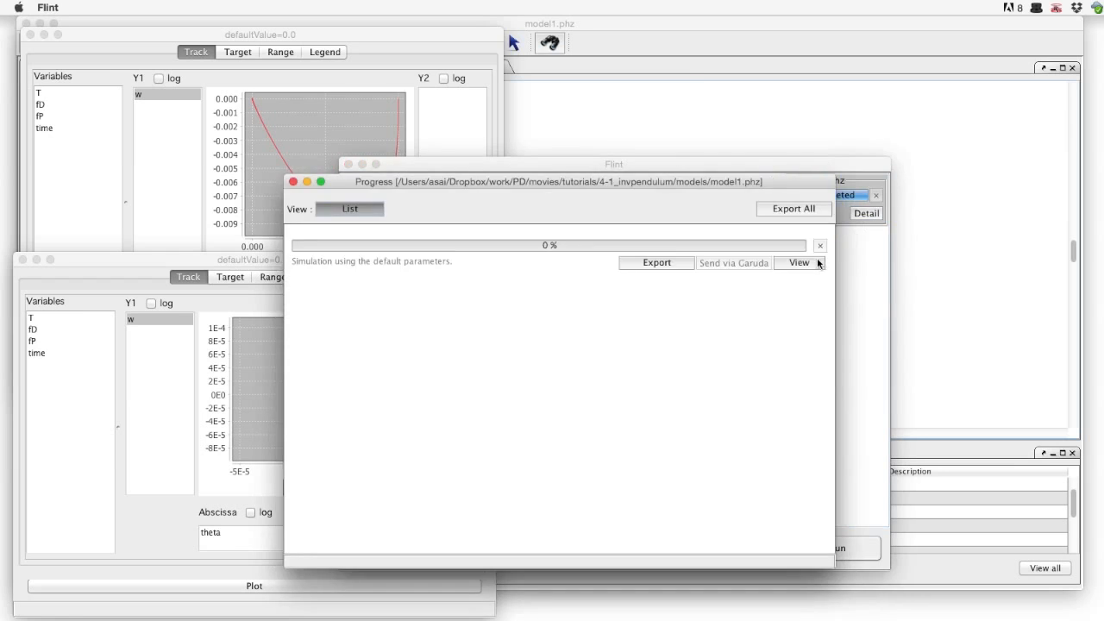
click(815, 261)
drag(383, 288, 447, 294)
drag(536, 257, 587, 424)
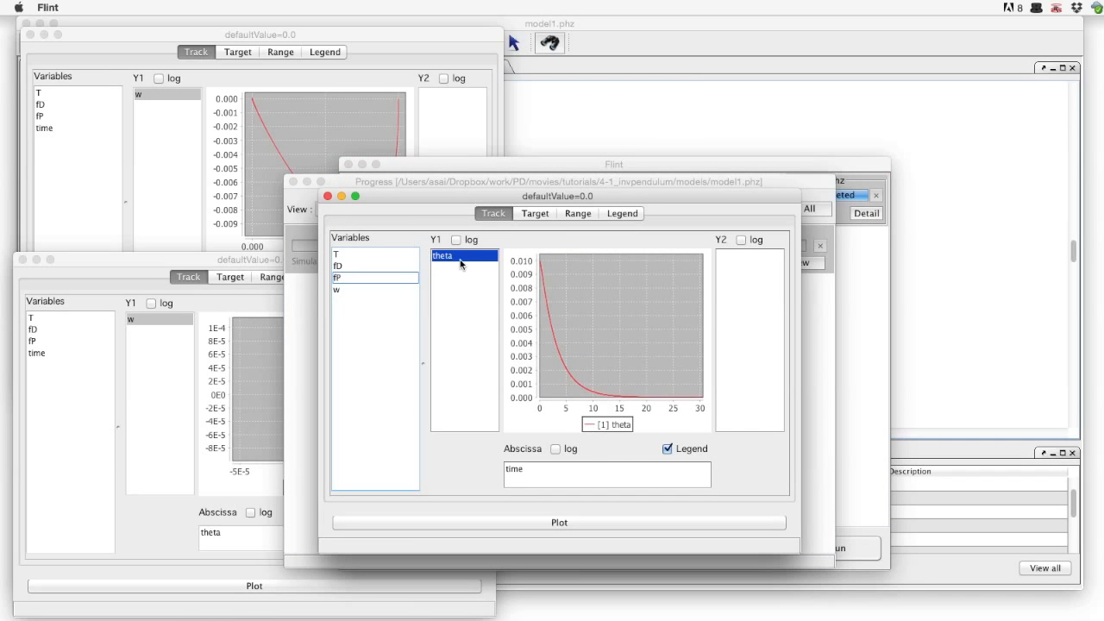
drag(461, 257, 536, 461)
drag(451, 262, 382, 340)
drag(377, 289, 455, 298)
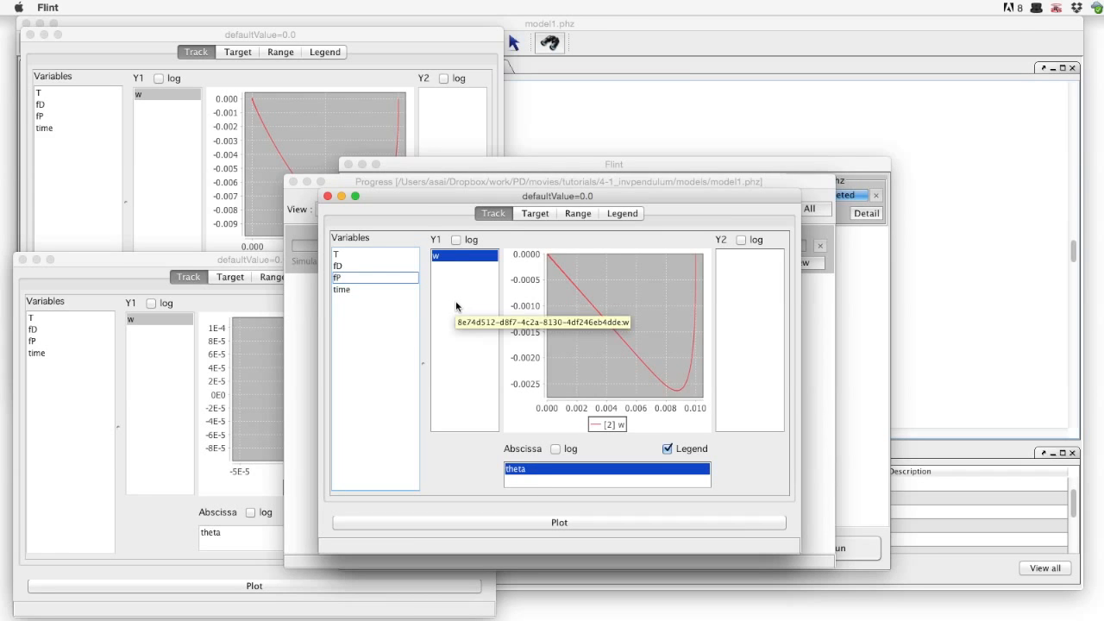
drag(455, 197, 637, 4)
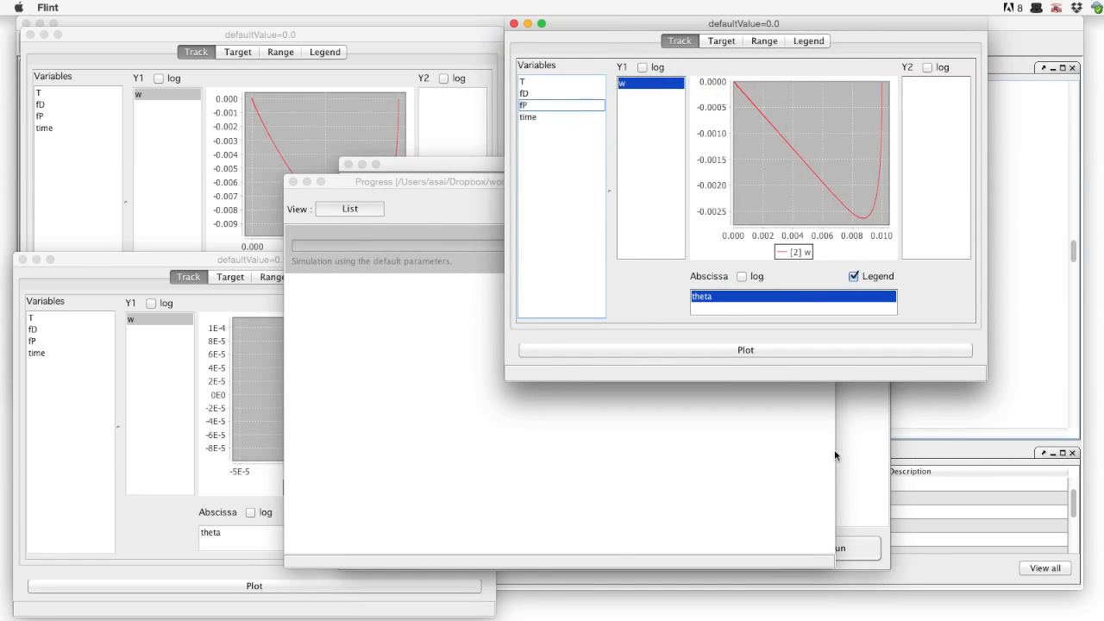
Change P to 100 and rerun the simulation
click(851, 466)
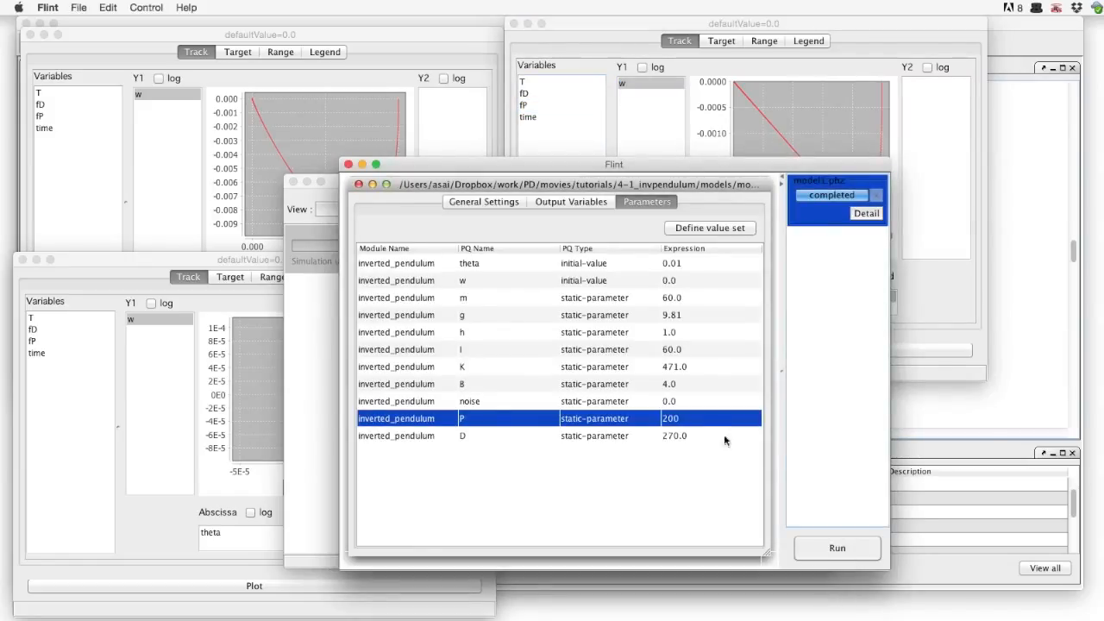
double_click(701, 417)
text(1)
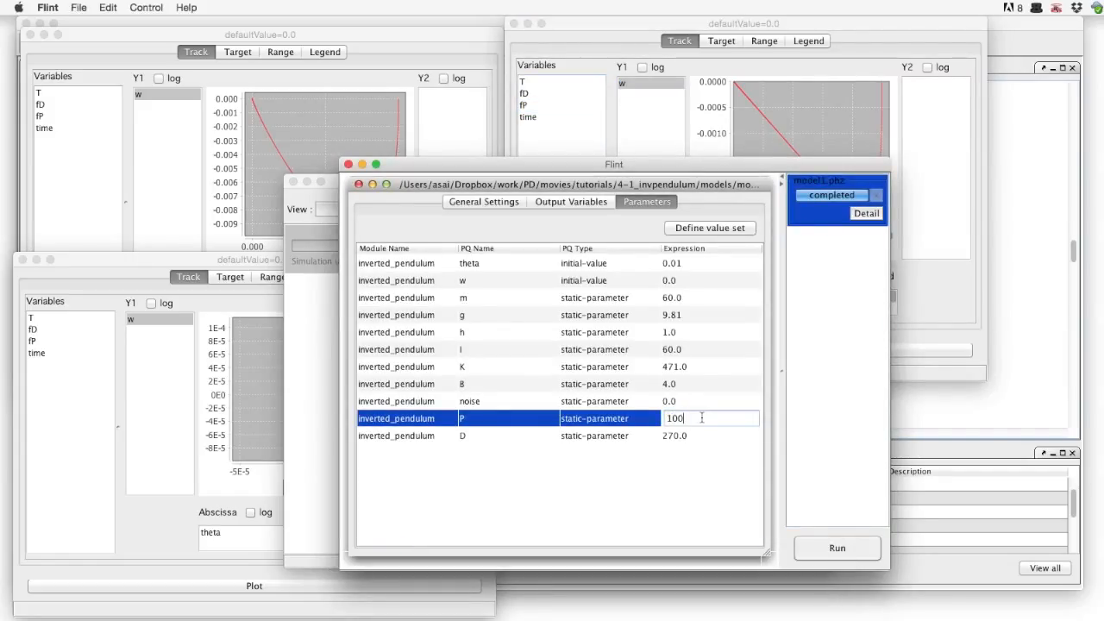
click(844, 553)
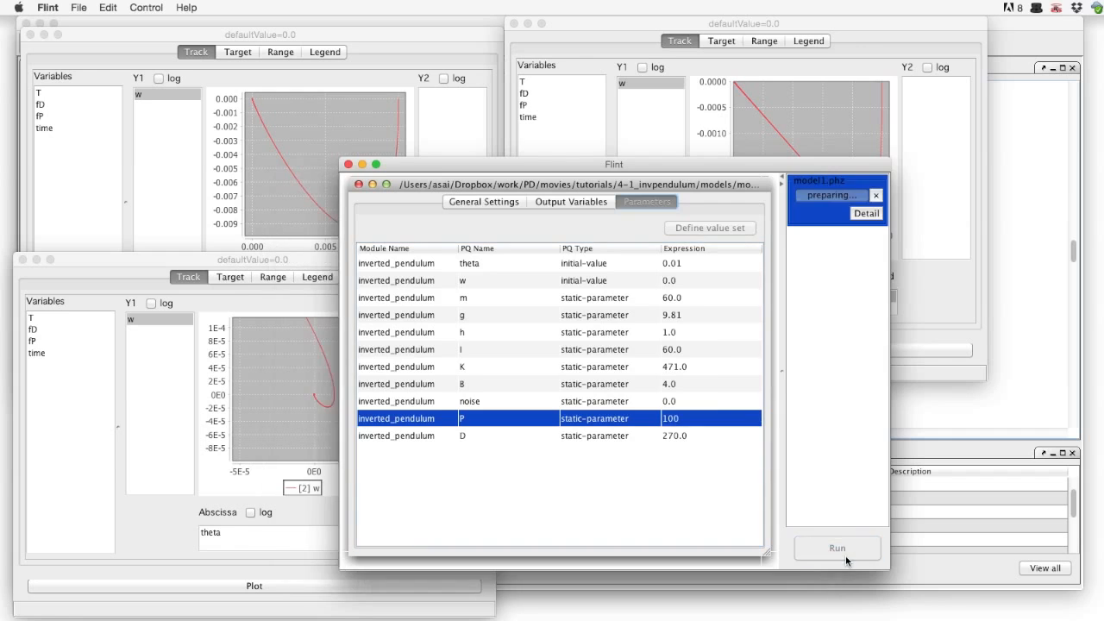
click(662, 380)
Plot theta over time, showing unstable growth to about 5.5, and move the plot aside
click(806, 263)
drag(362, 290, 457, 307)
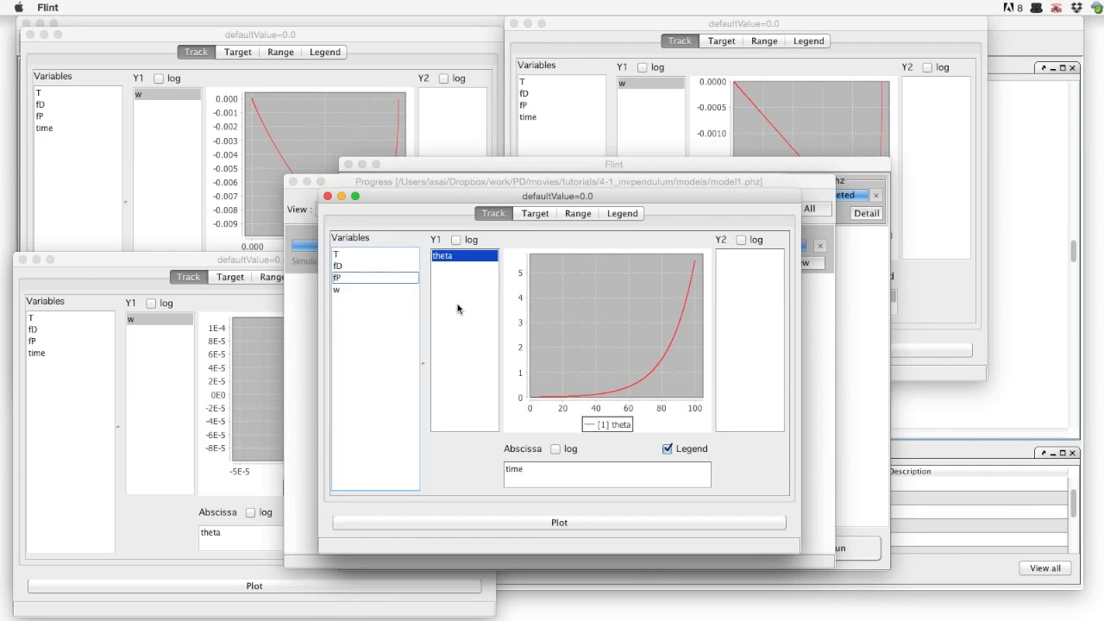
drag(543, 198, 845, 252)
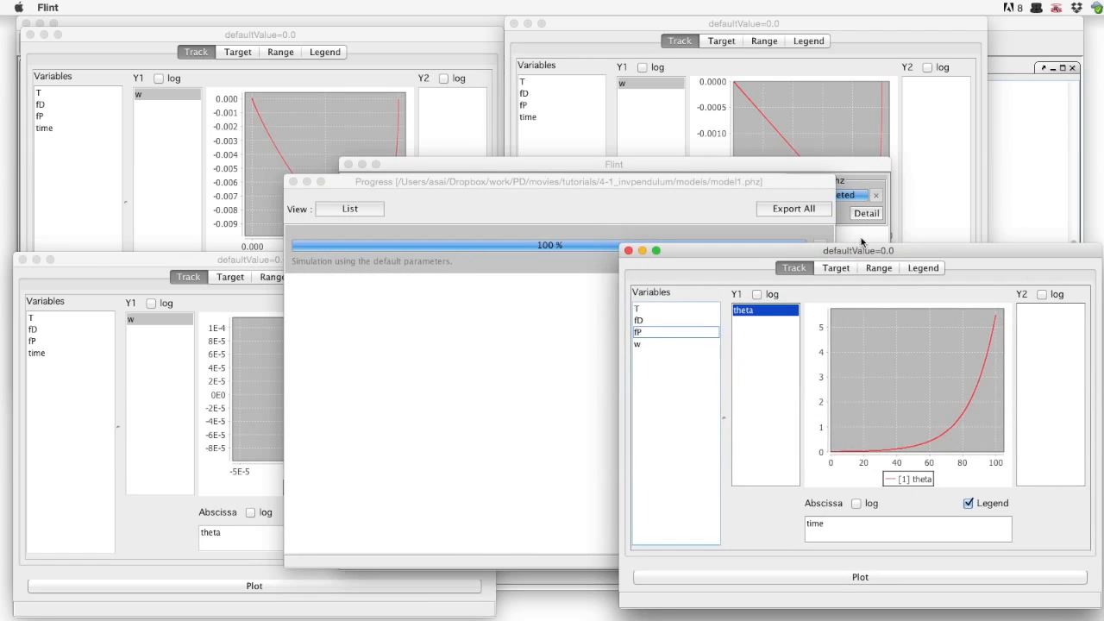
Paste the earlier P gain of 470.88 back into P's value
click(856, 168)
double_click(715, 419)
text(70.88000000000005)
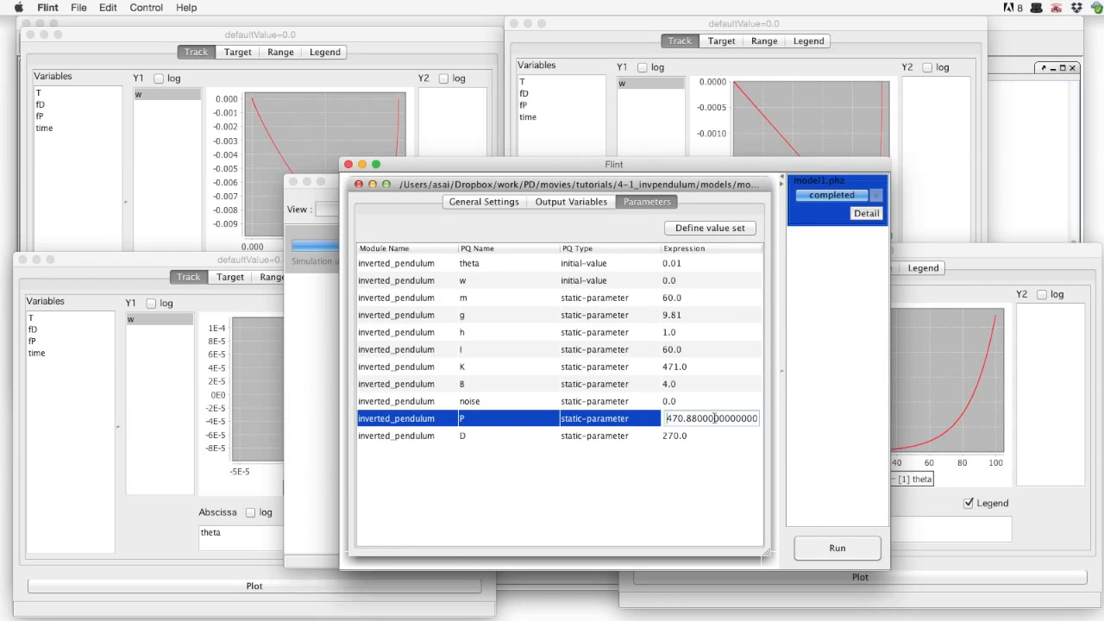
Commit P at 470.88, change D from 270 to 100, and rerun the simulation
click(711, 436)
double_click(706, 437)
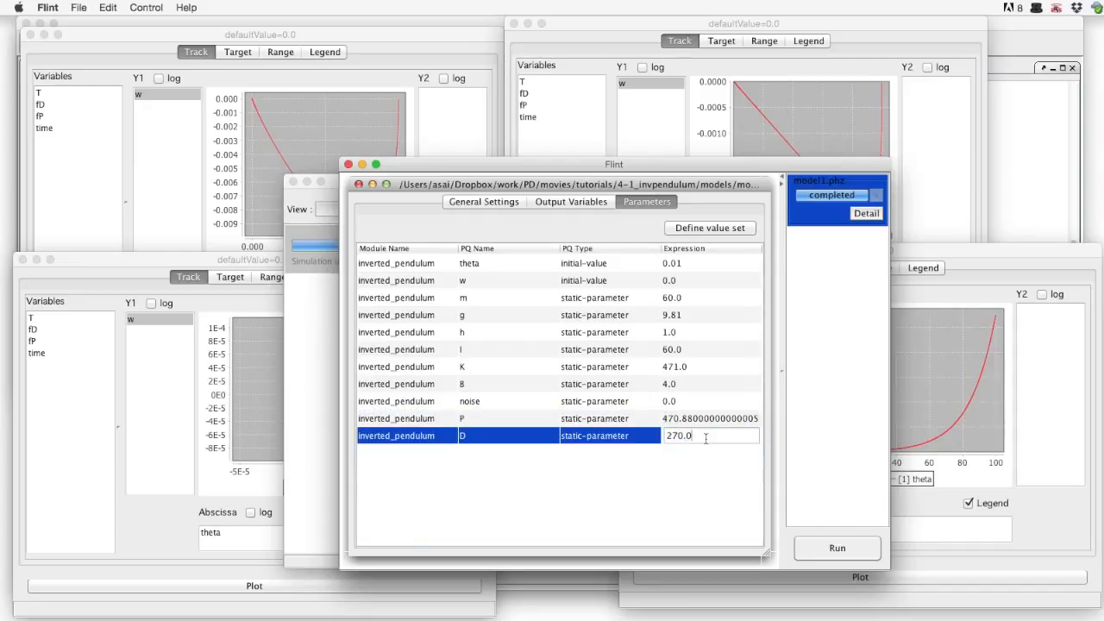
key(BackSpace)
text(100)
key(Return)
click(832, 552)
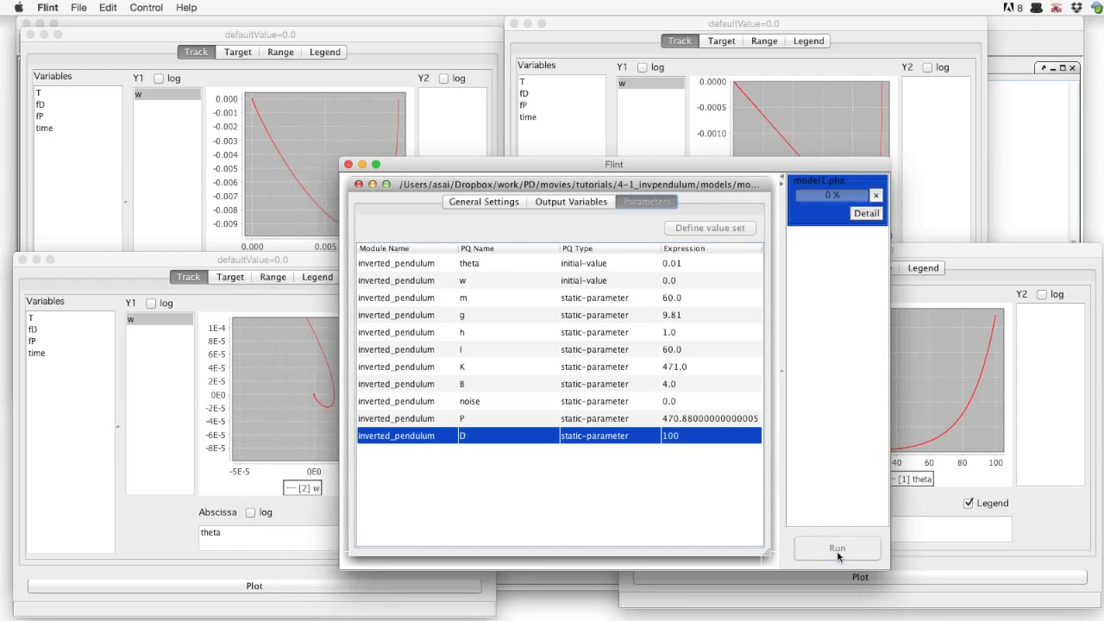
click(674, 383)
Plot the inward-spiralling w-versus-theta phase portrait and bring earlier phase plots forward for comparison
click(858, 215)
click(799, 262)
drag(369, 291, 465, 307)
drag(542, 254, 561, 398)
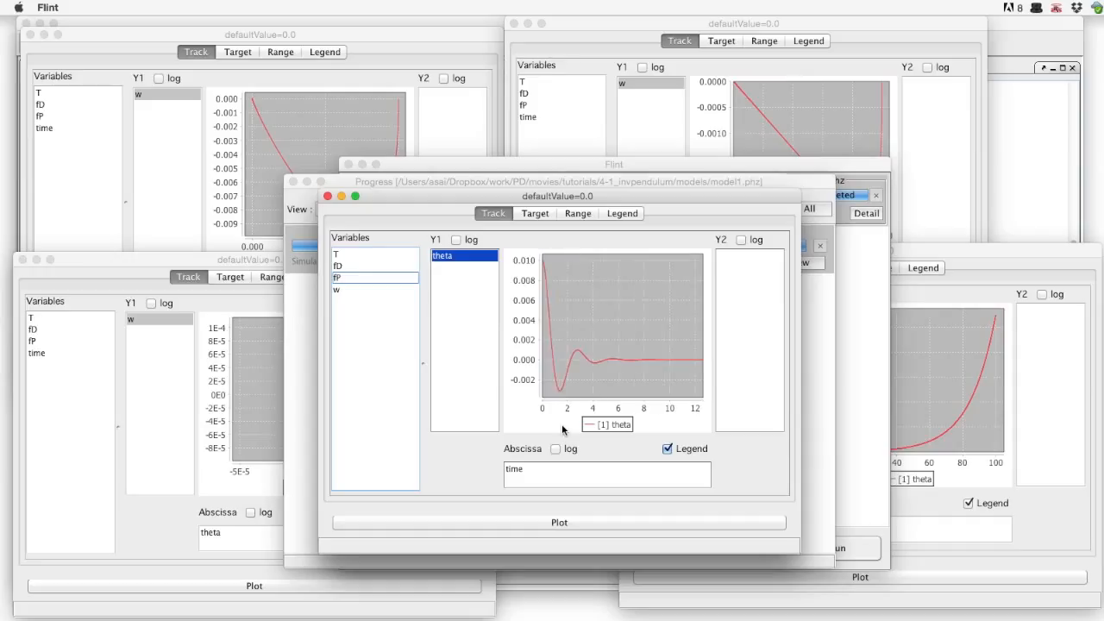
drag(460, 261, 521, 471)
click(440, 257)
drag(439, 256, 456, 306)
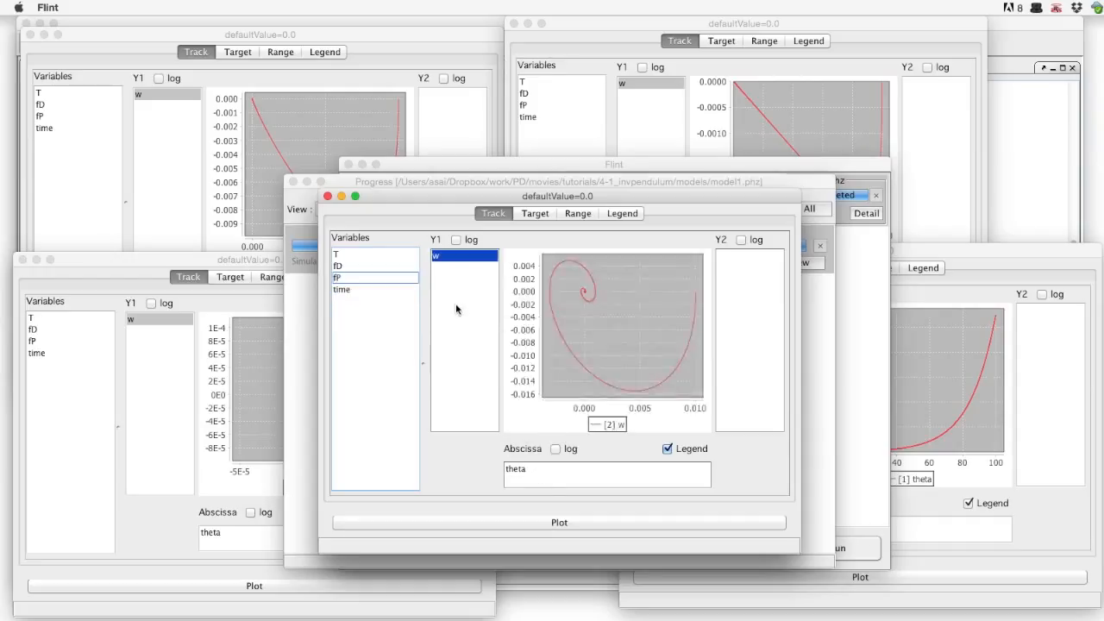
drag(607, 197, 607, 265)
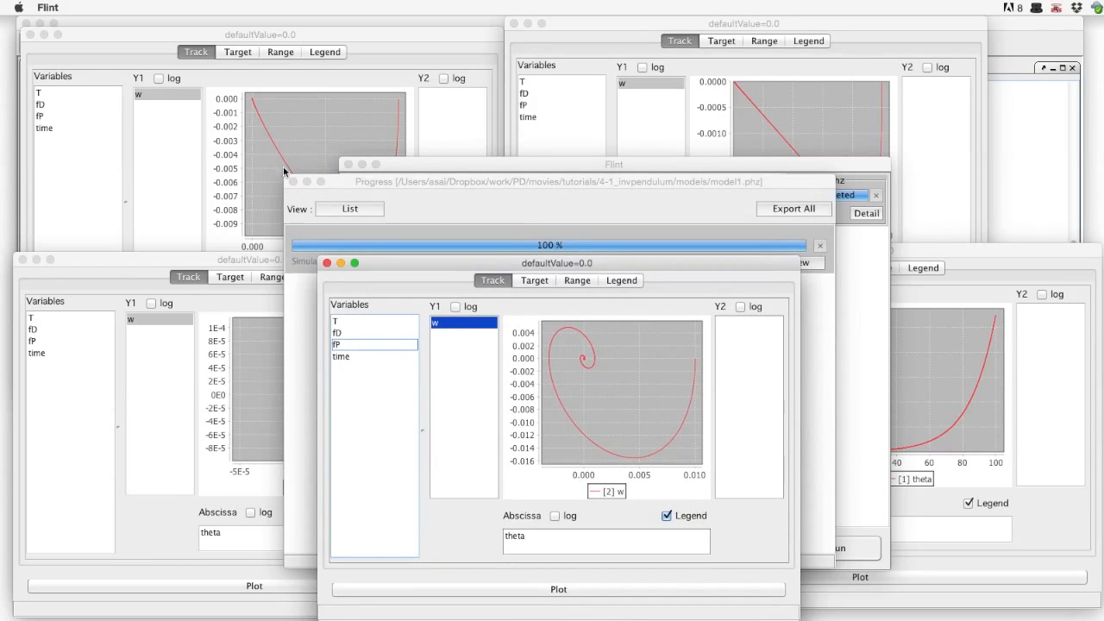
click(124, 379)
click(108, 453)
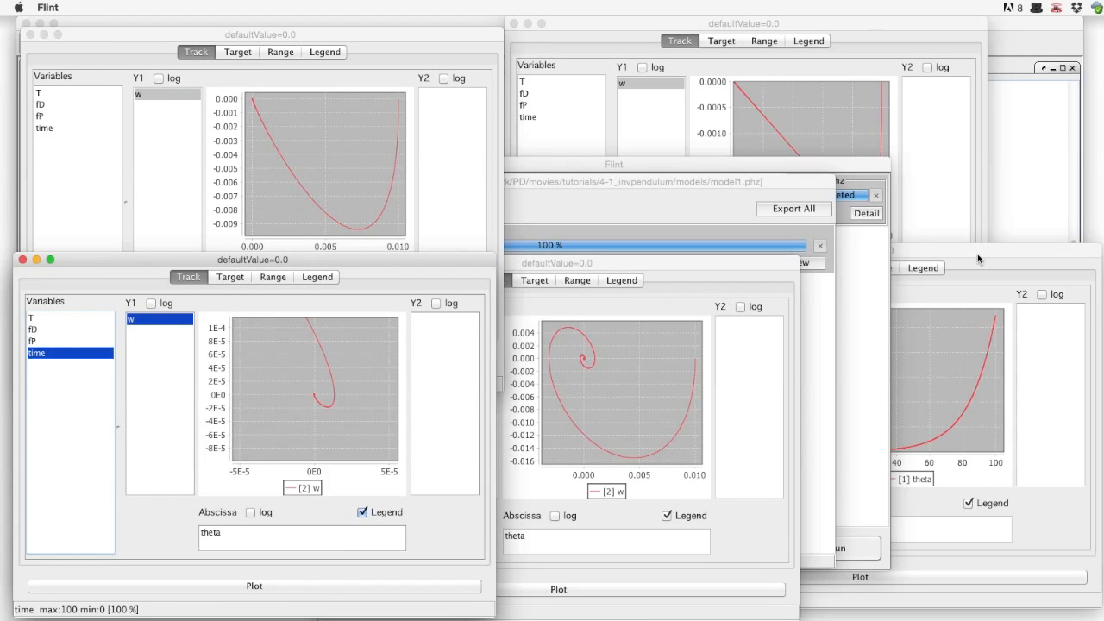